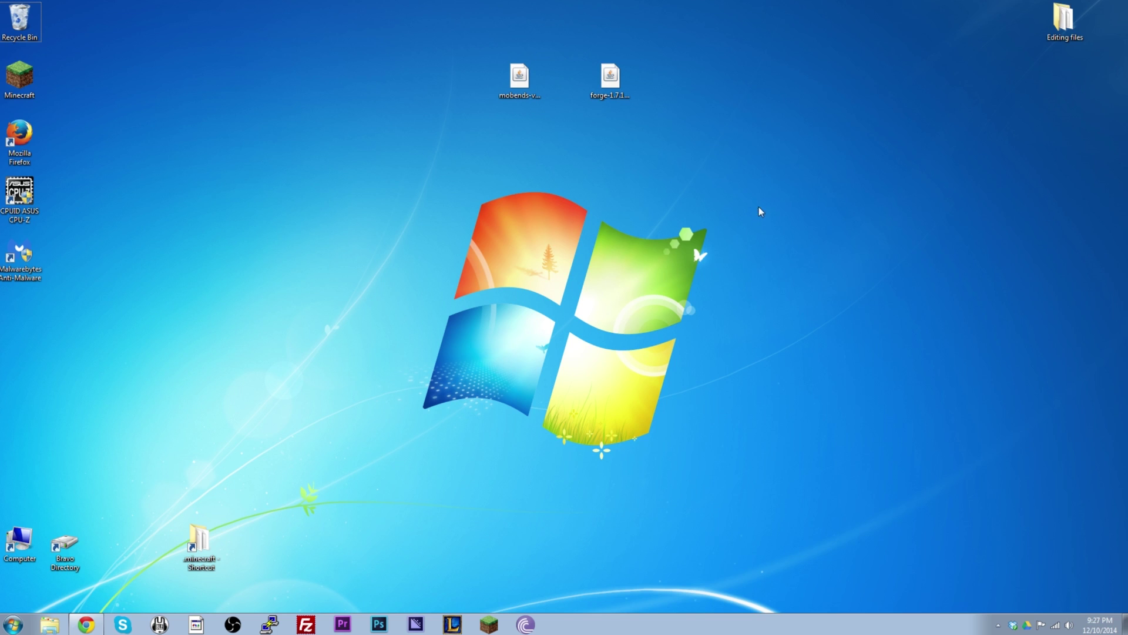
Search Google for 'mo bends 1.7.10' instead of 'pixelmon' and open the Planet Minecraft Mo' Bends result.
left_click(86, 624)
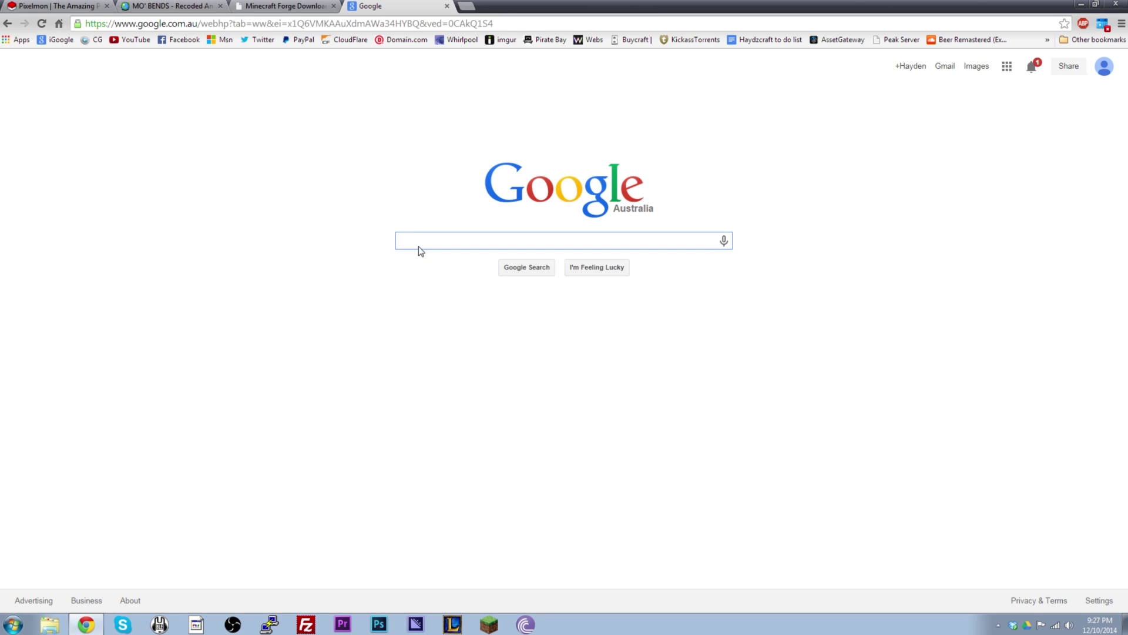
type("pixelmon")
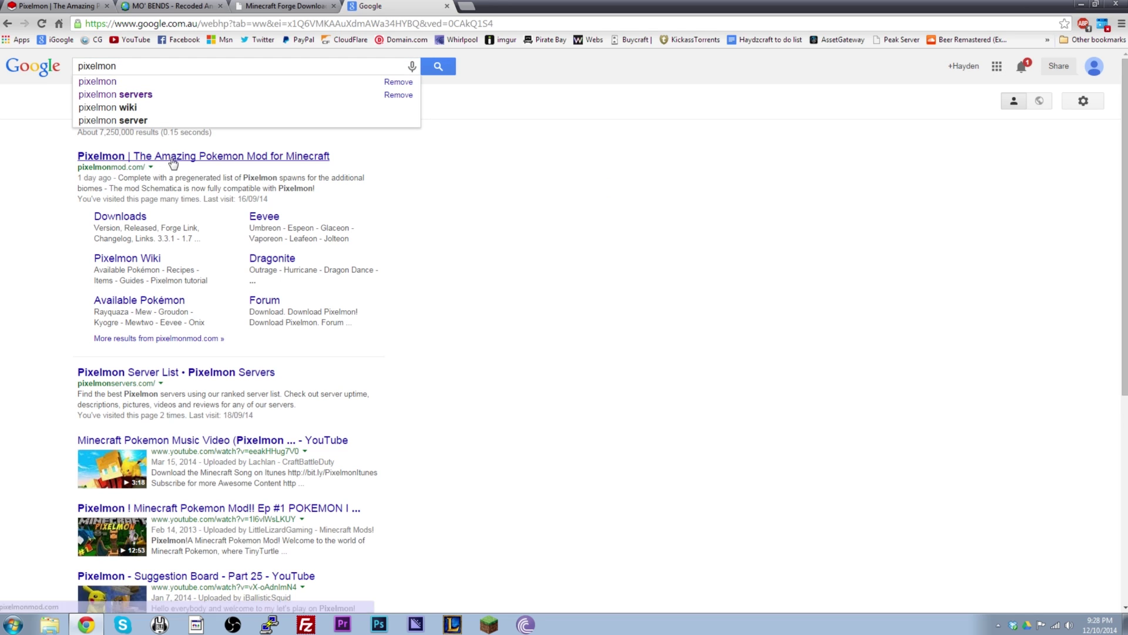
left_click_drag(121, 66, 53, 70)
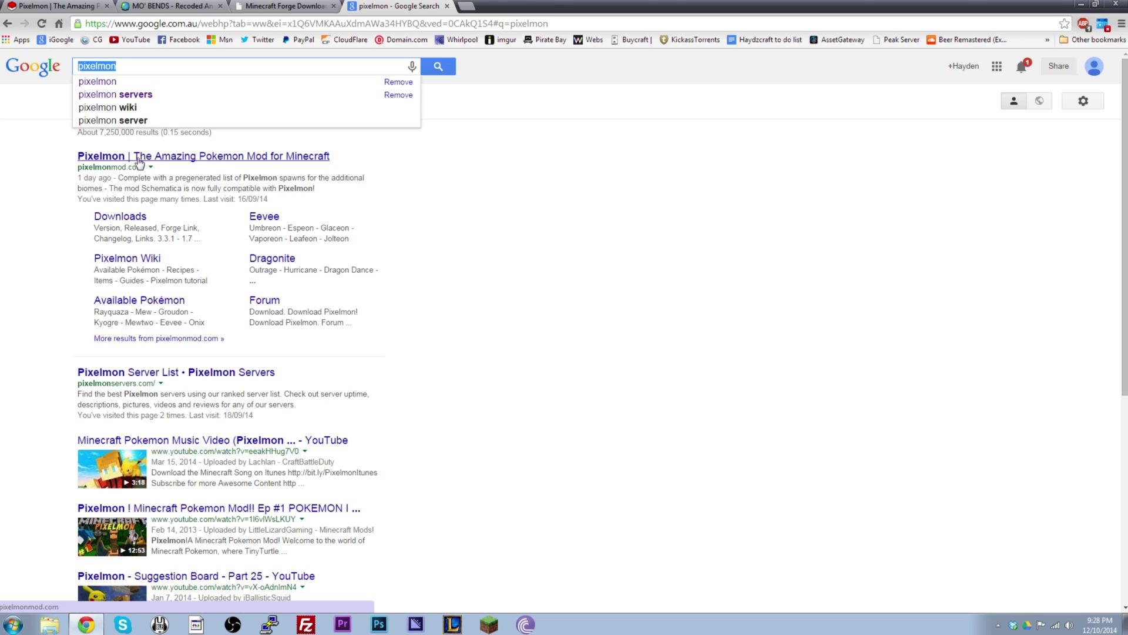
type("mo bands")
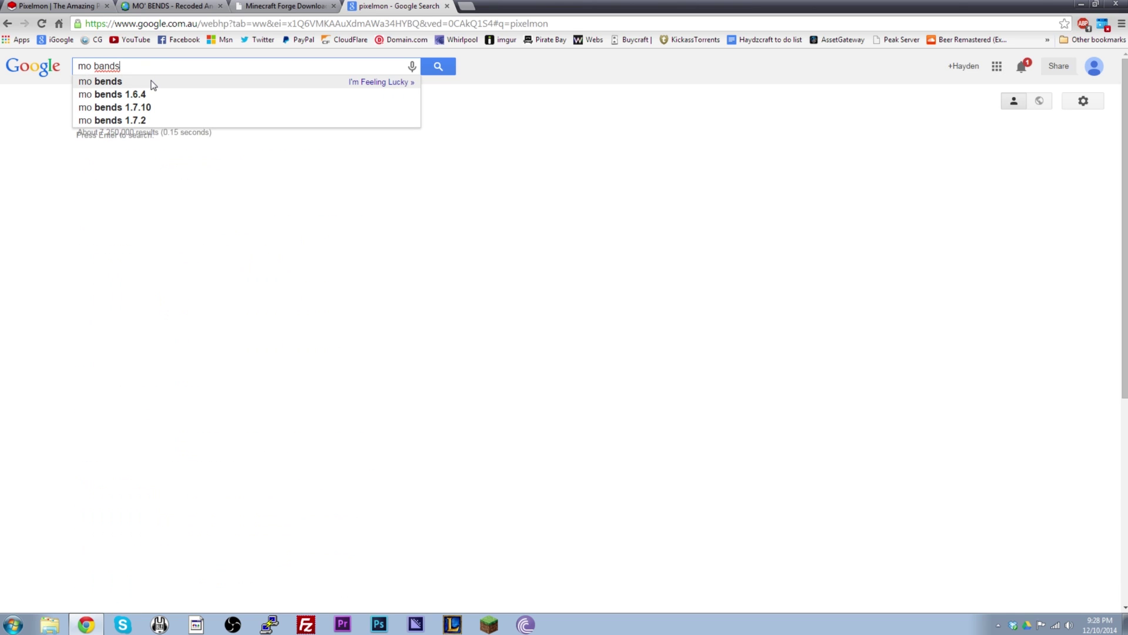
left_click(142, 110)
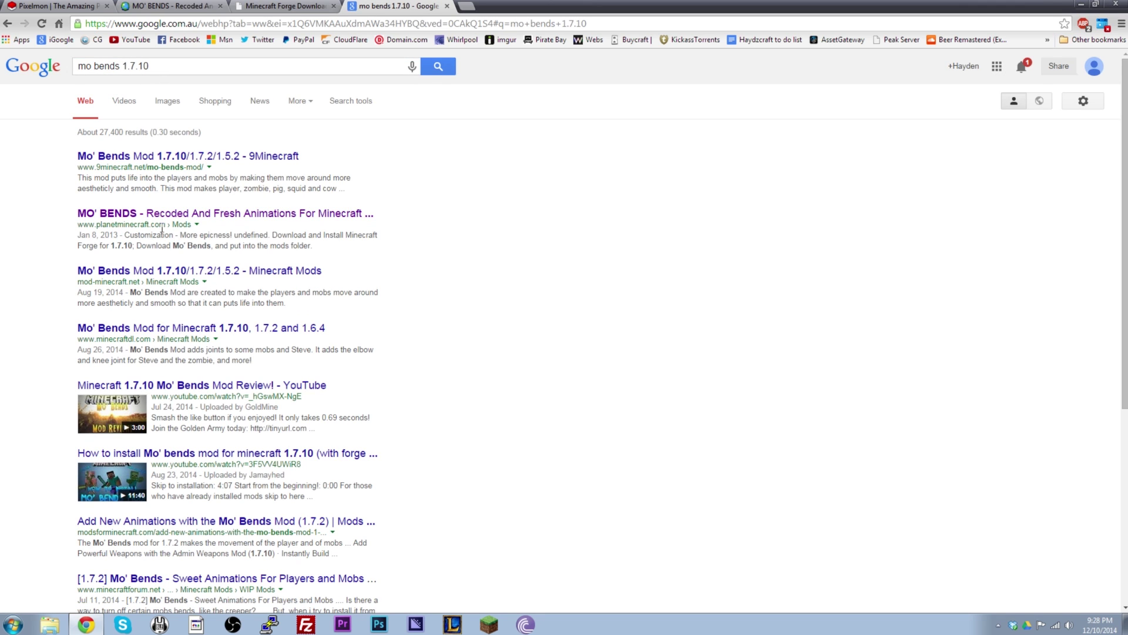
left_click(181, 216)
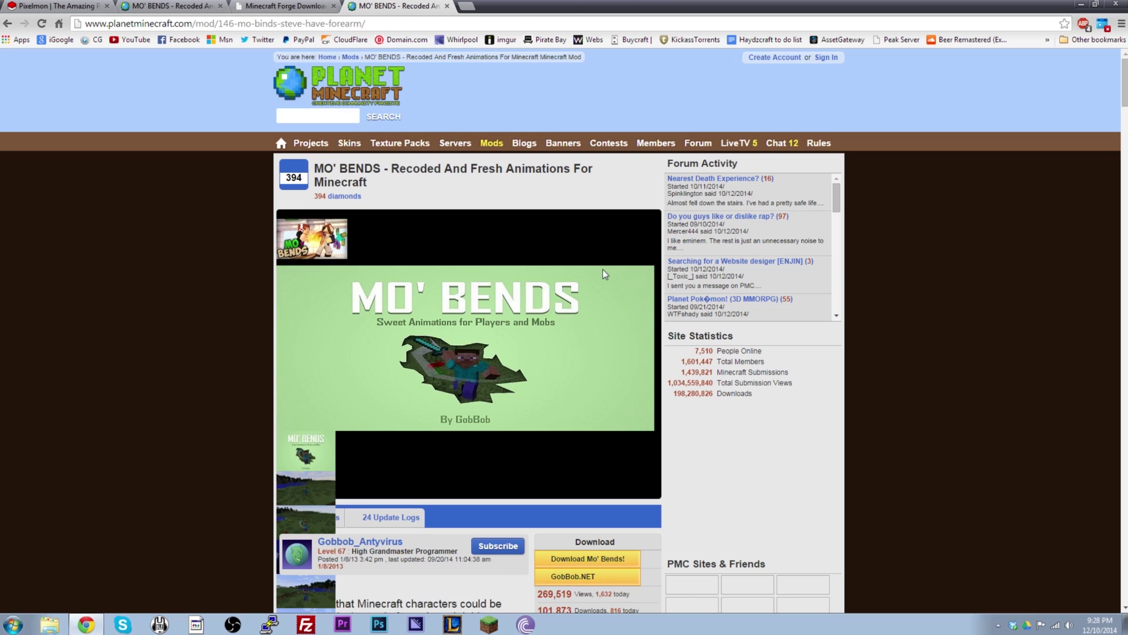
Scroll to the Mo' Bends installation notes, highlight the required Forge 1.7.10, then switch to the Pixelmon page.
scroll(231, 259, "down", 4)
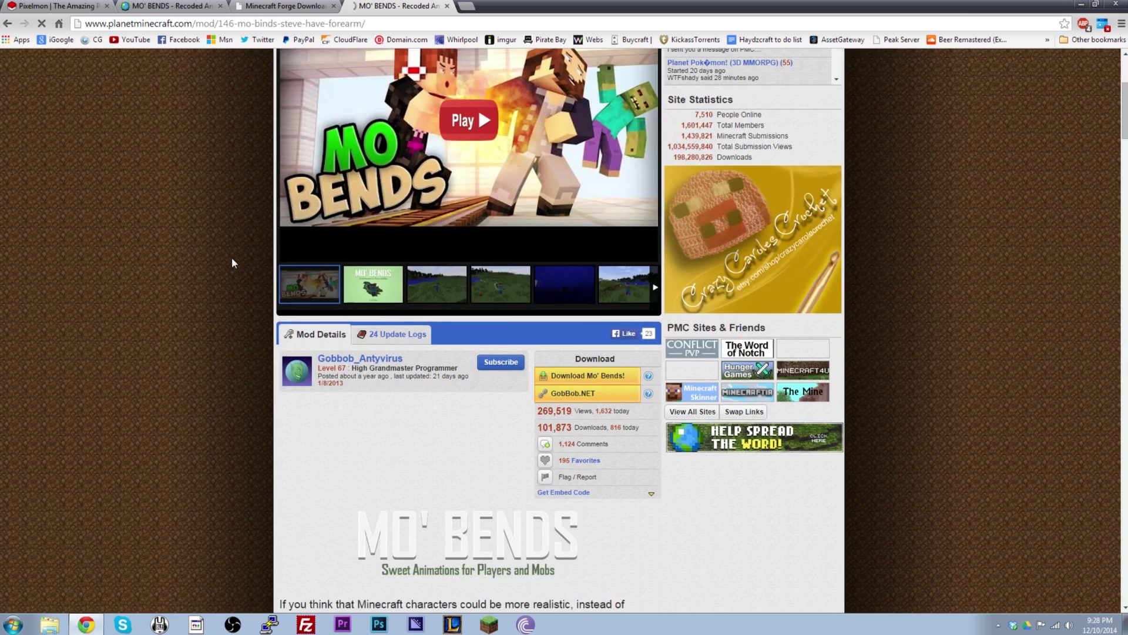
scroll(244, 283, "down", 8)
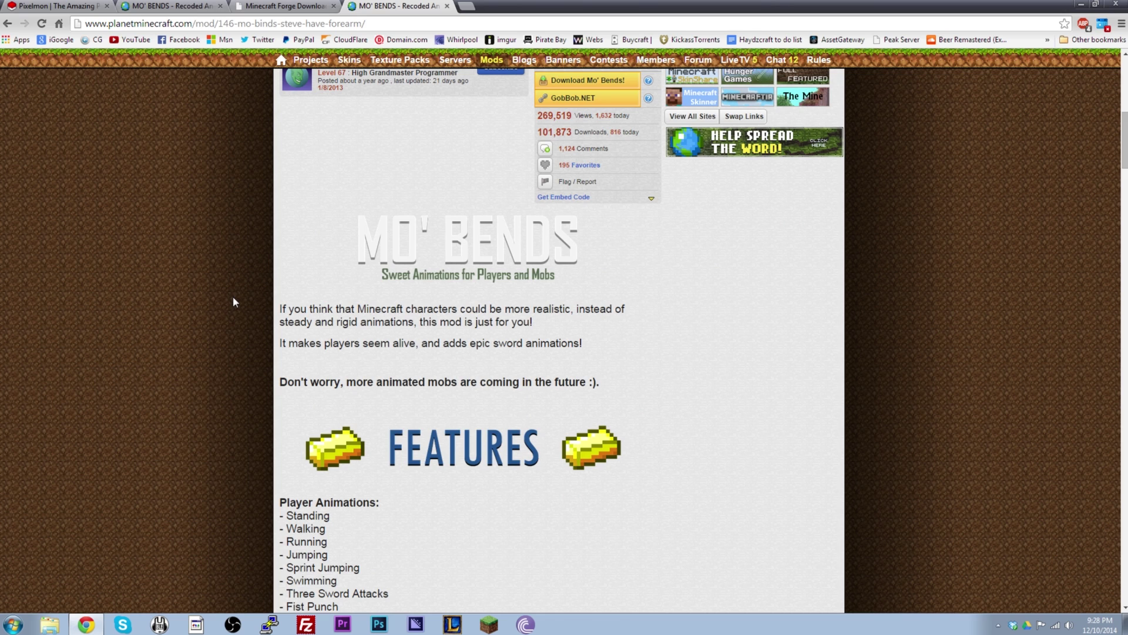
scroll(235, 303, "down", 6)
scroll(241, 305, "down", 10)
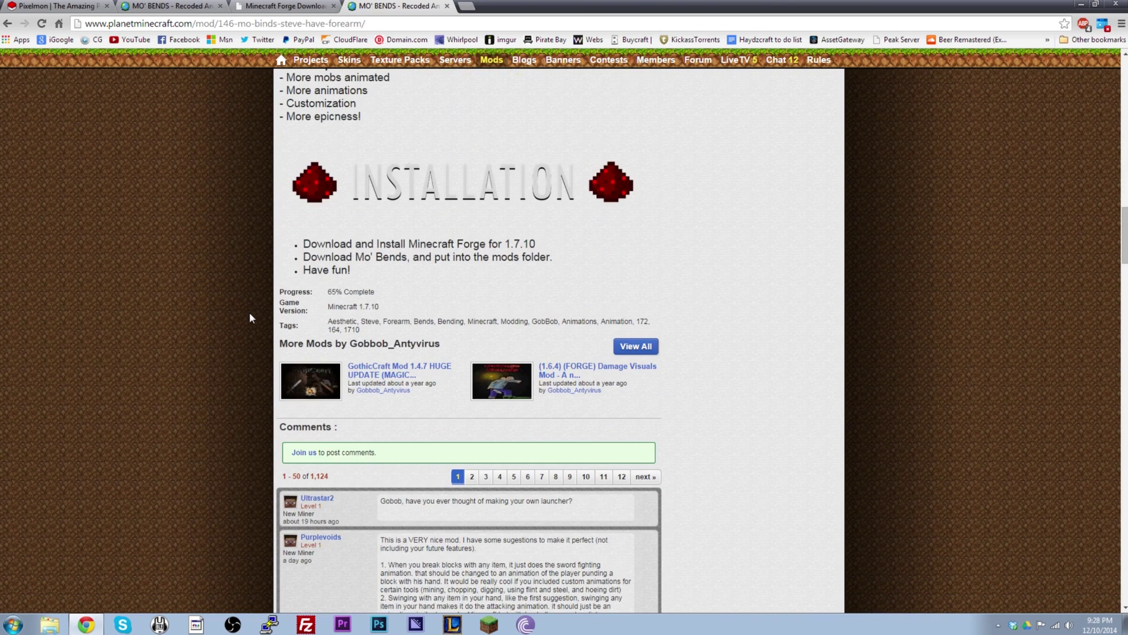
scroll(253, 313, "up", 3)
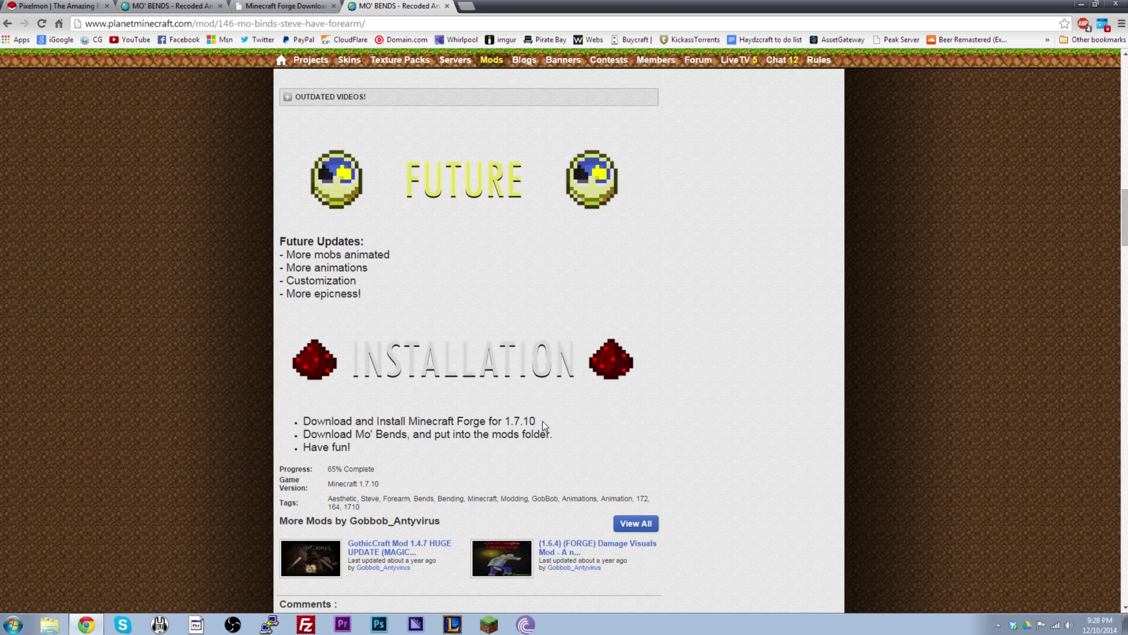
left_click_drag(537, 422, 505, 423)
left_click(62, 7)
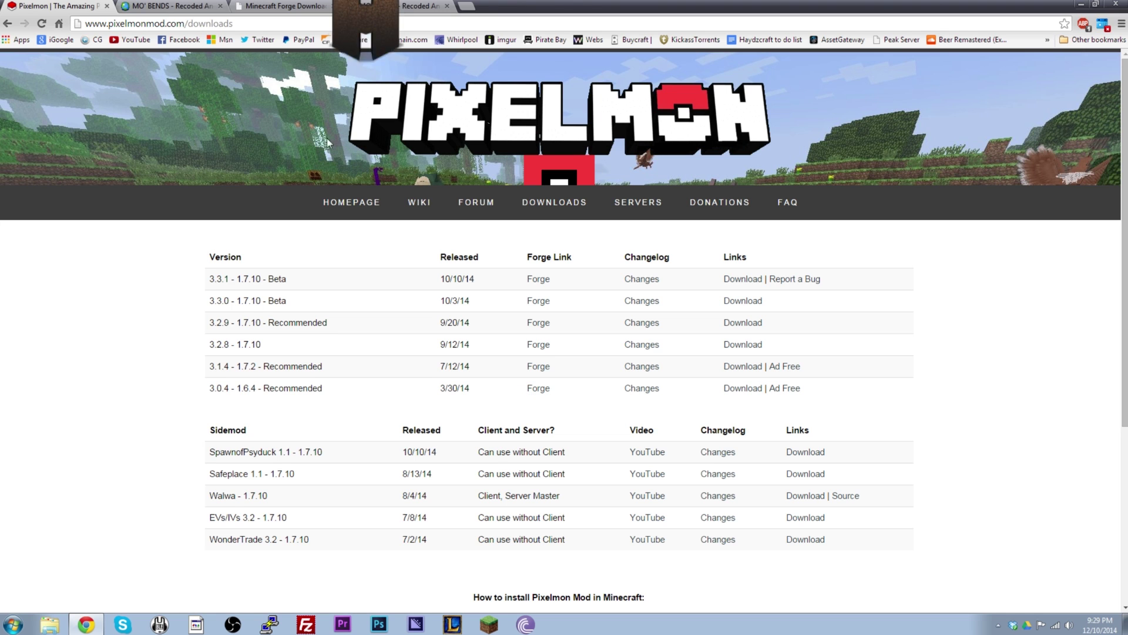
Close the duplicate Mo' Bends page, search Google for 'minecraft forge' and open Minecraft Forge Downloads.
left_click(420, 6)
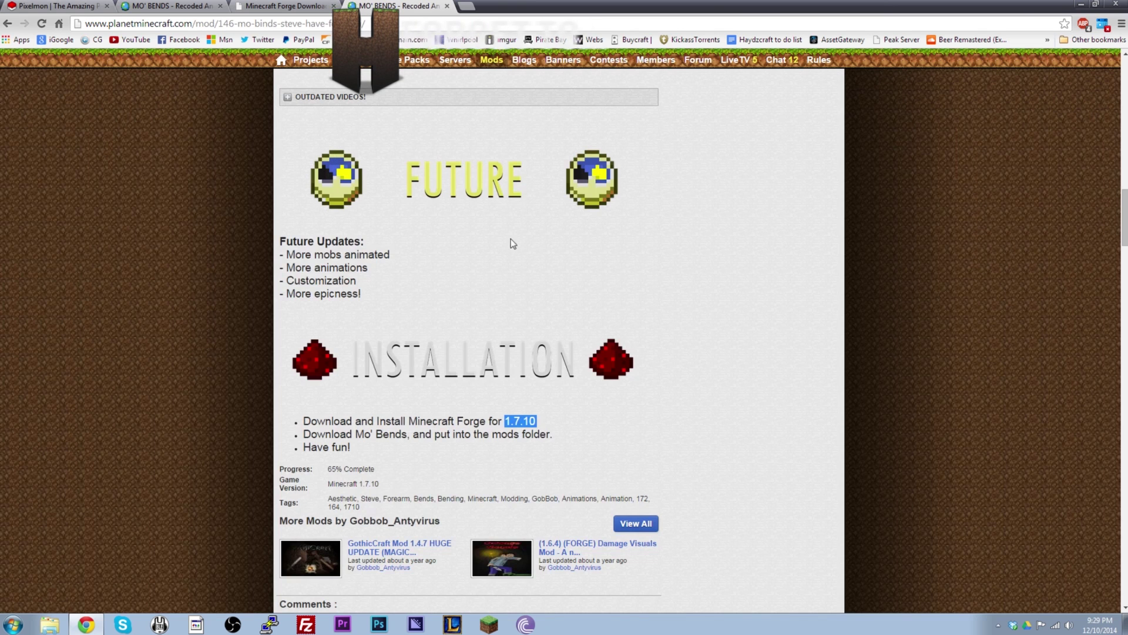
left_click(220, 6)
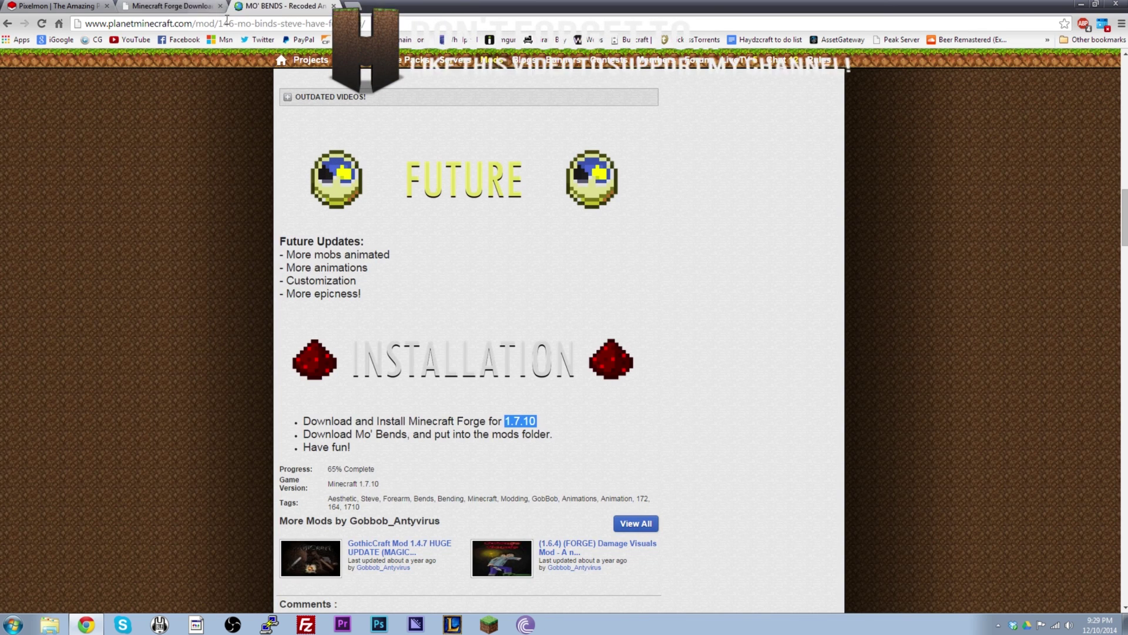
left_click(9, 26)
triple_click(75, 64)
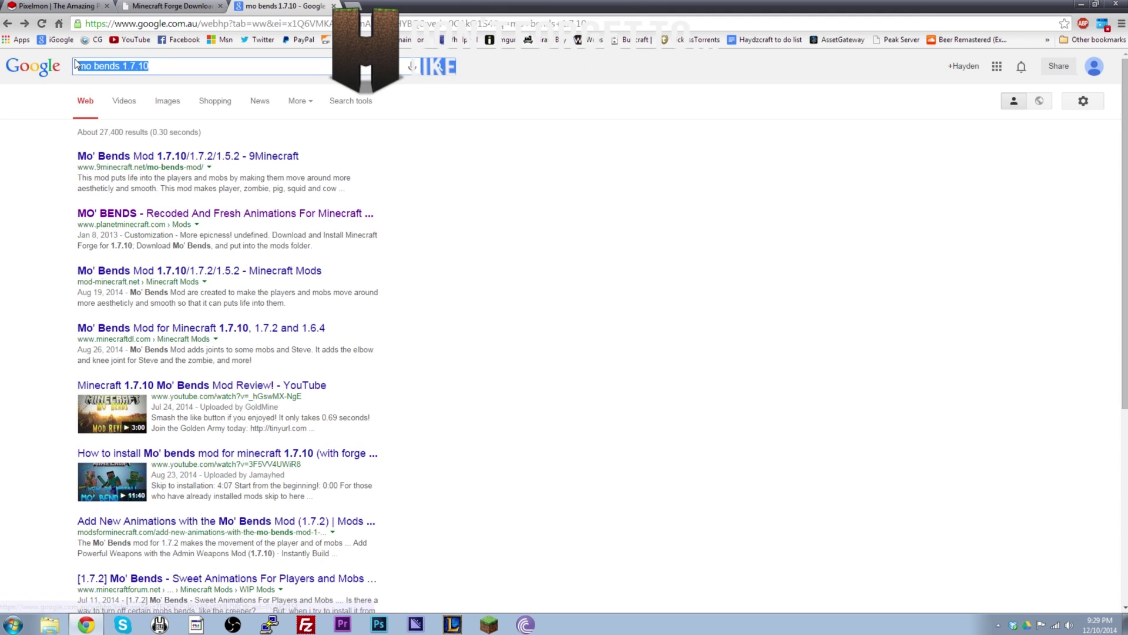
type("minecraft")
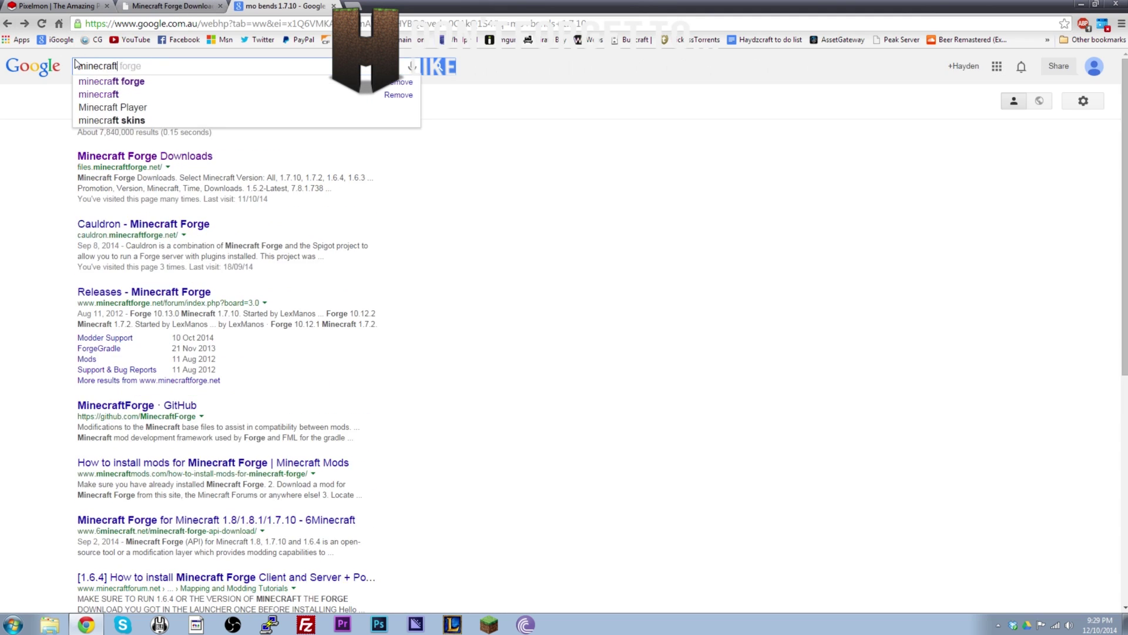
type(" forge")
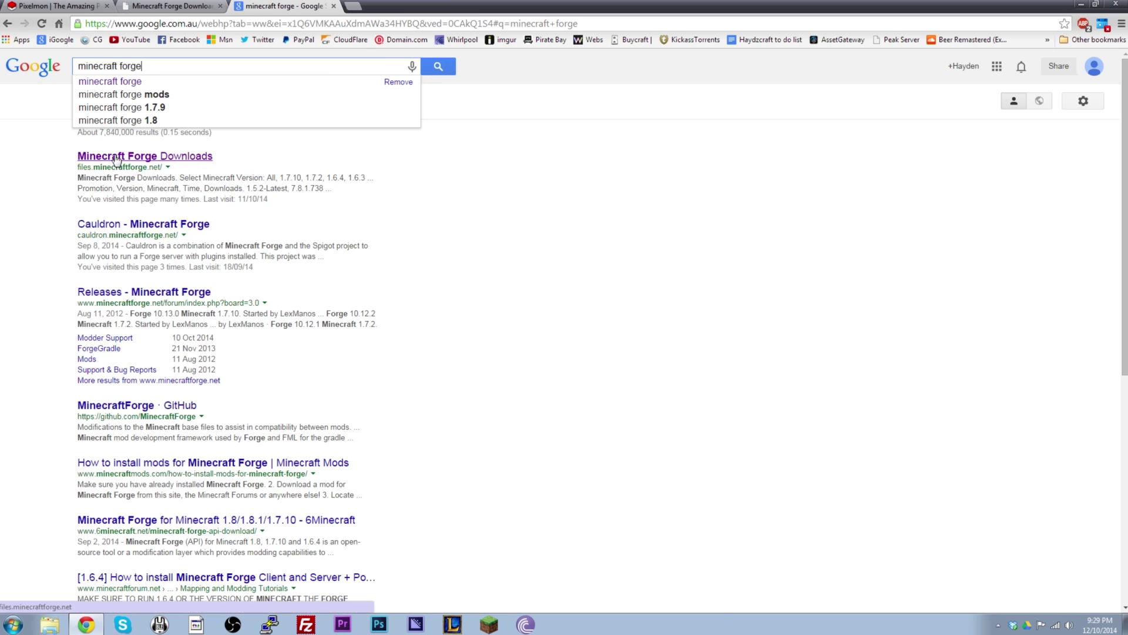
left_click(143, 158)
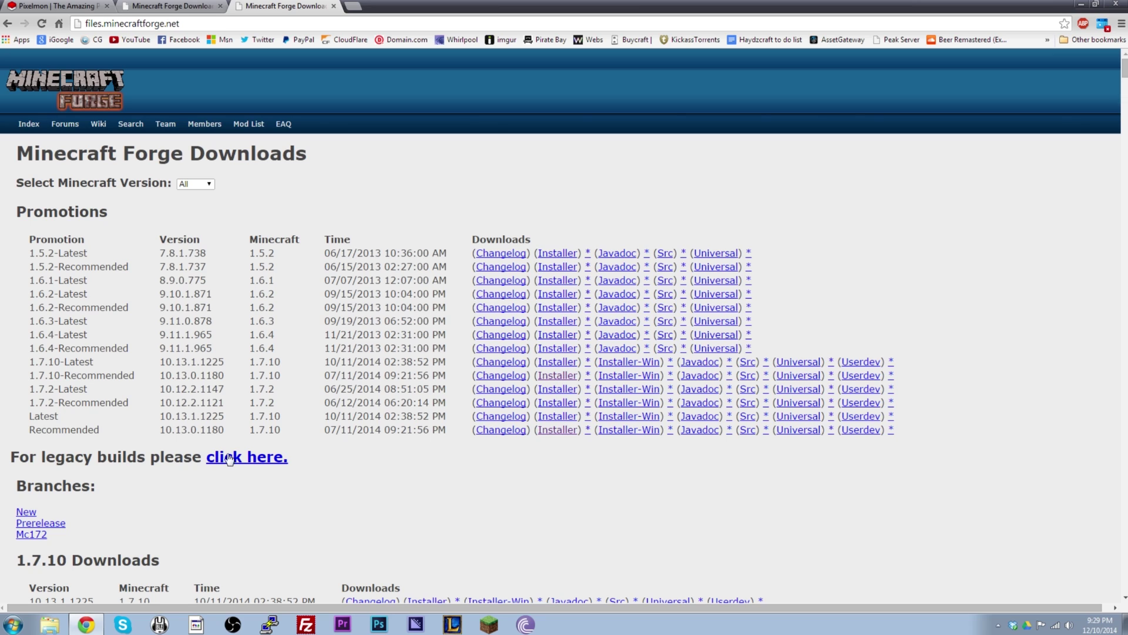
left_click_drag(13, 459, 166, 459)
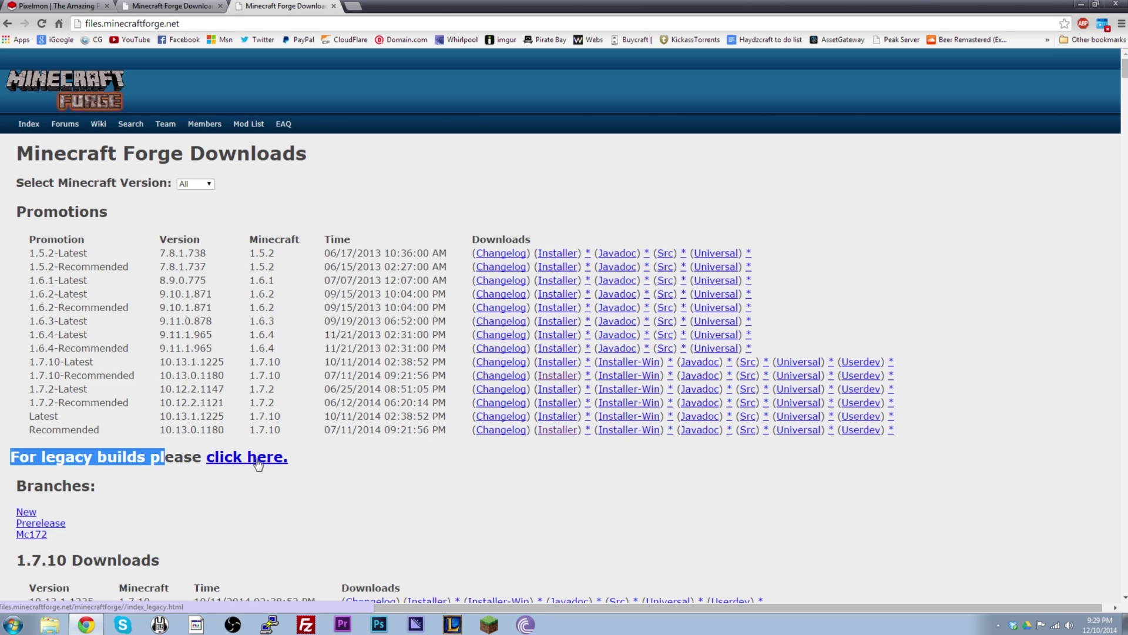
left_click(286, 440)
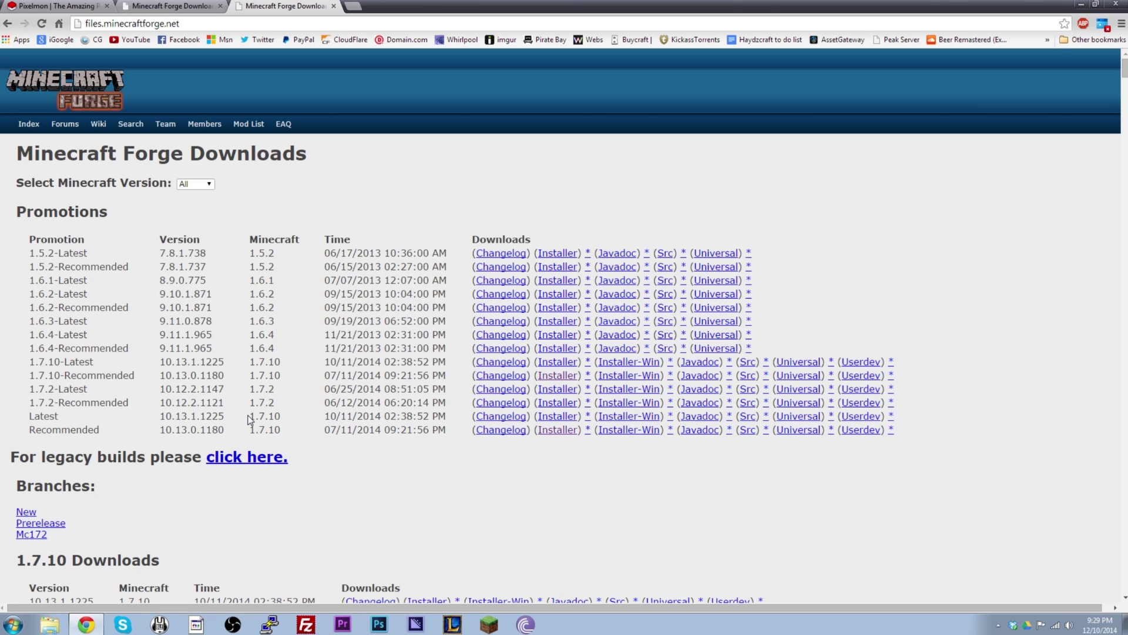
left_click_drag(249, 418, 283, 416)
left_click(238, 372)
left_click_drag(141, 377, 26, 379)
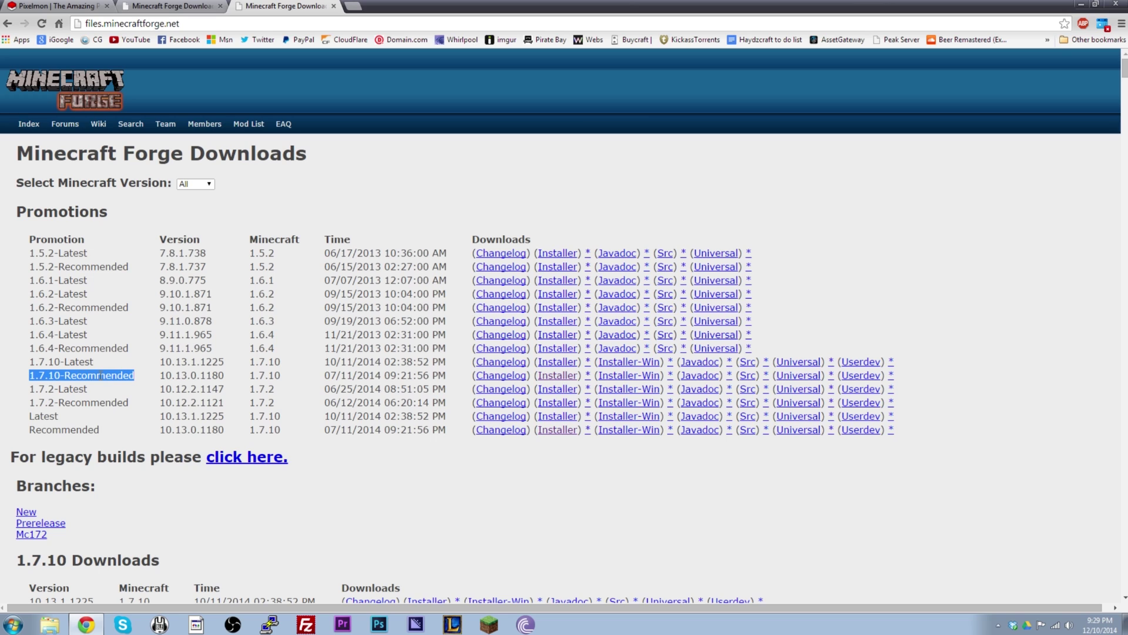
Request the 1.7.10-Recommended Forge installer, leave the adf.ly ad page, and open a new blank page.
left_click(557, 376)
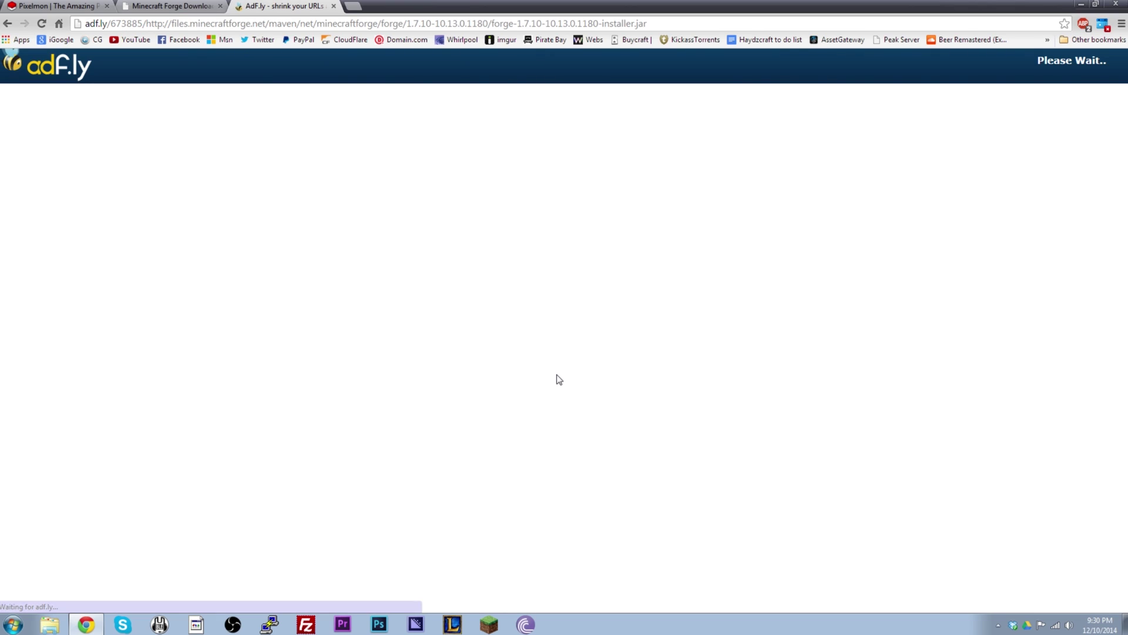
left_click(334, 7)
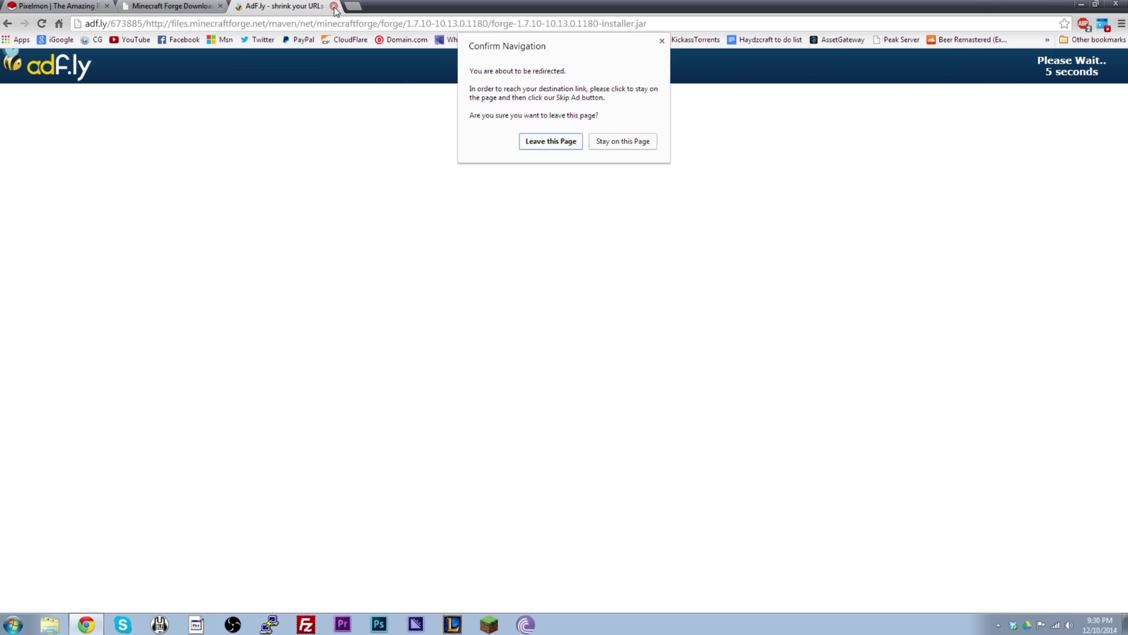
left_click(551, 141)
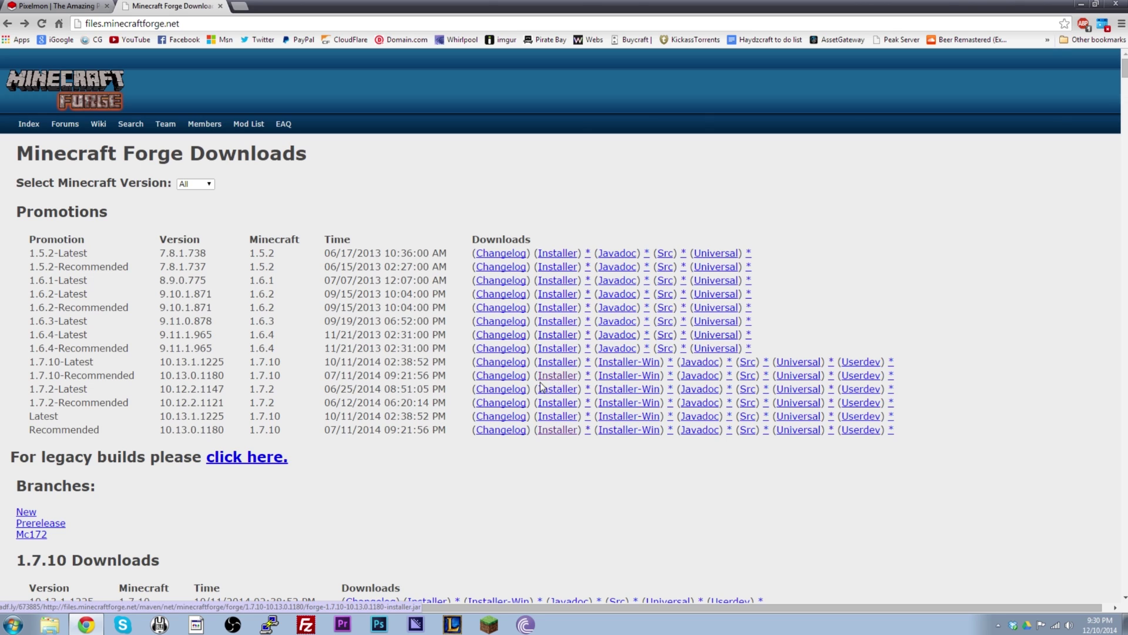
left_click(239, 10)
Search Google again for 'mo bends 1.7.10' and reopen the Planet Minecraft Mo' Bends page.
left_click(170, 6)
left_click(7, 24)
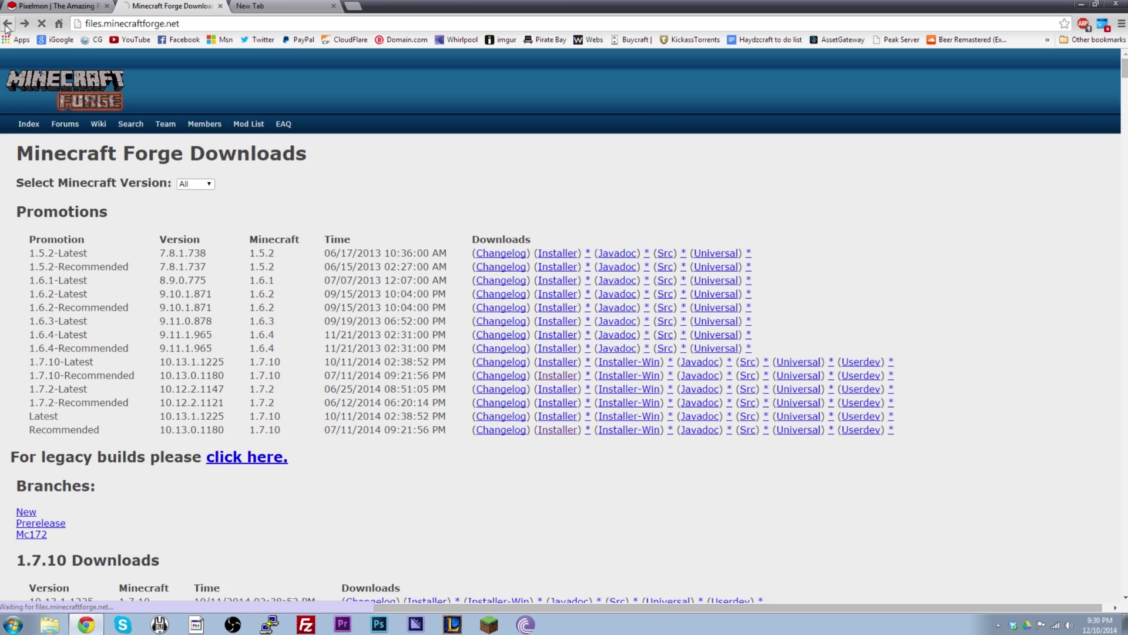
left_click_drag(150, 66, 5, 68)
type("mo bends")
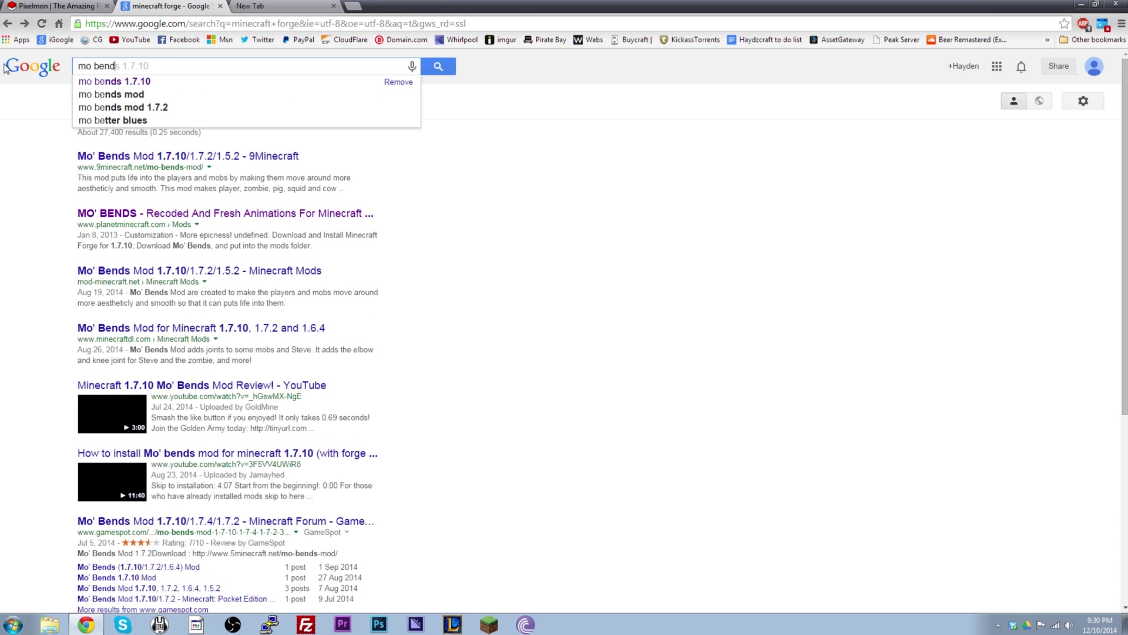
left_click(143, 81)
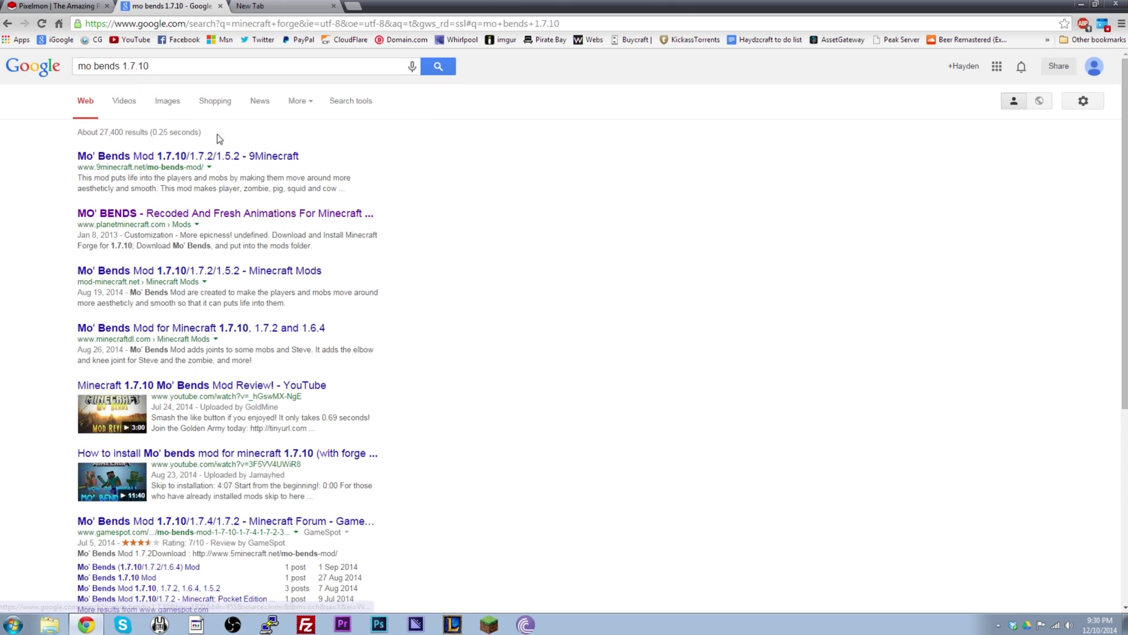
left_click(196, 216)
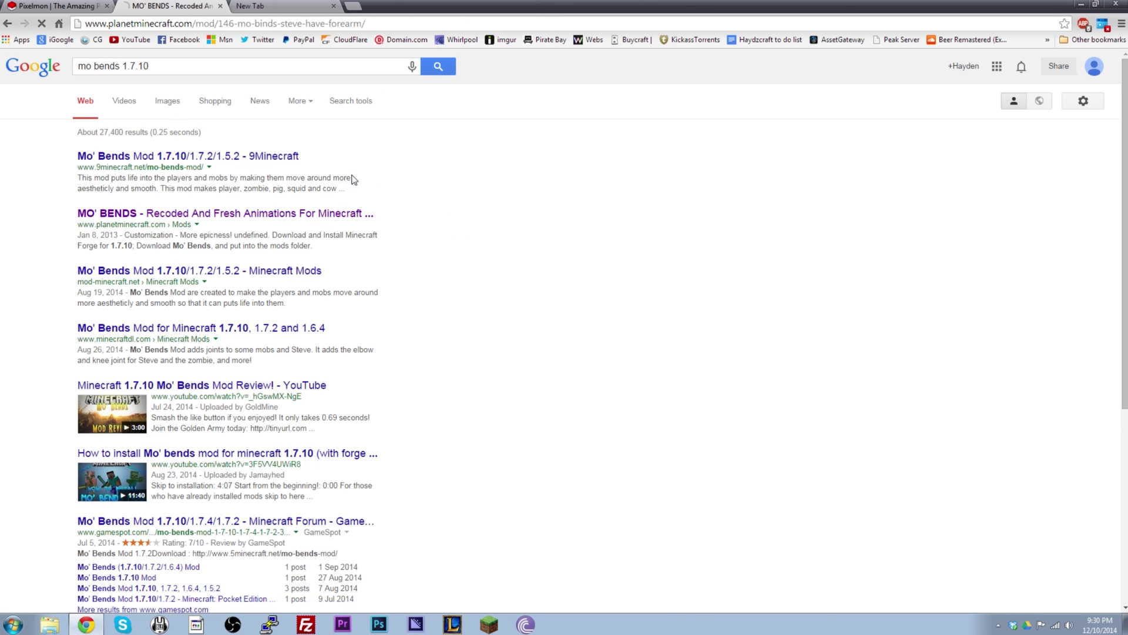
Download the Mo' Bends mod, leave the adf.ly page, and minimize the browser to the desktop.
scroll(288, 253, "down", 3)
scroll(277, 257, "down", 2)
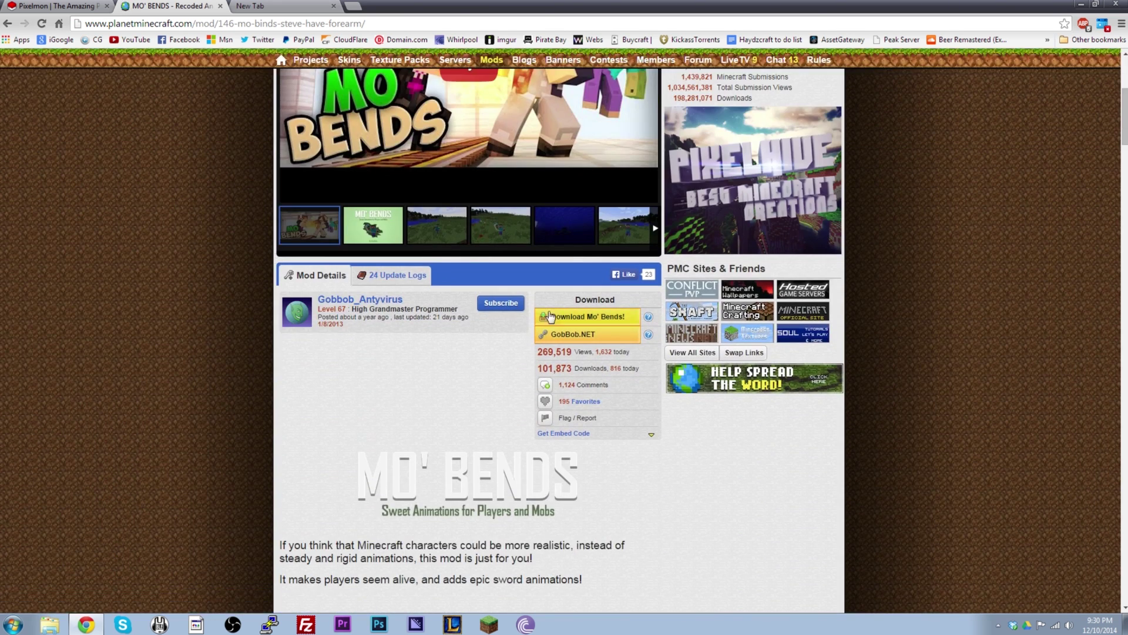
left_click(569, 322)
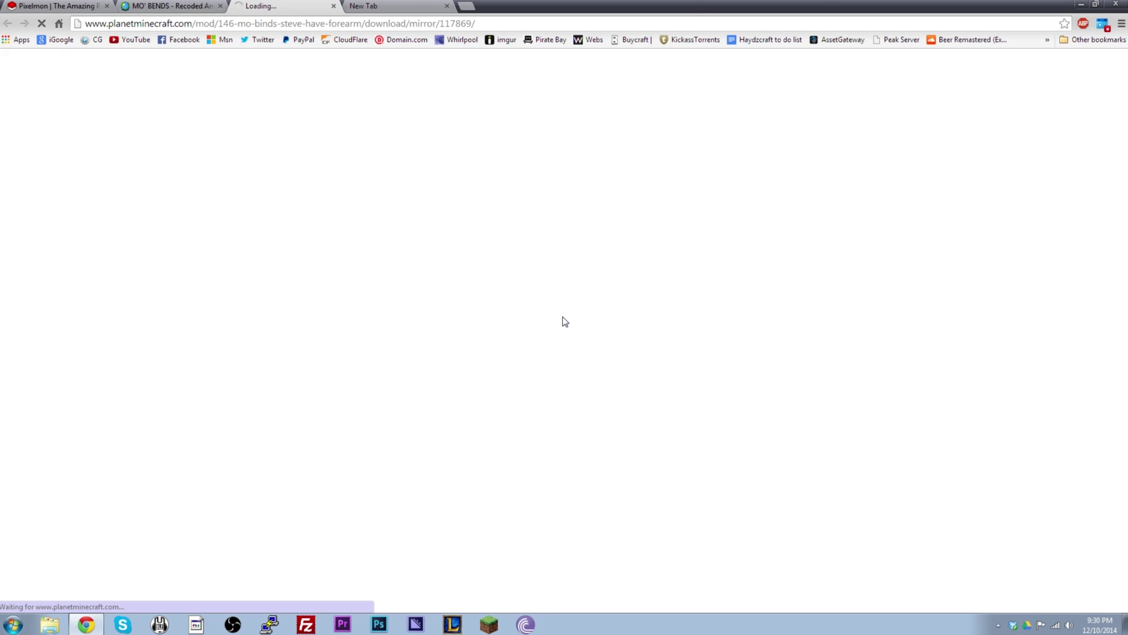
left_click(333, 6)
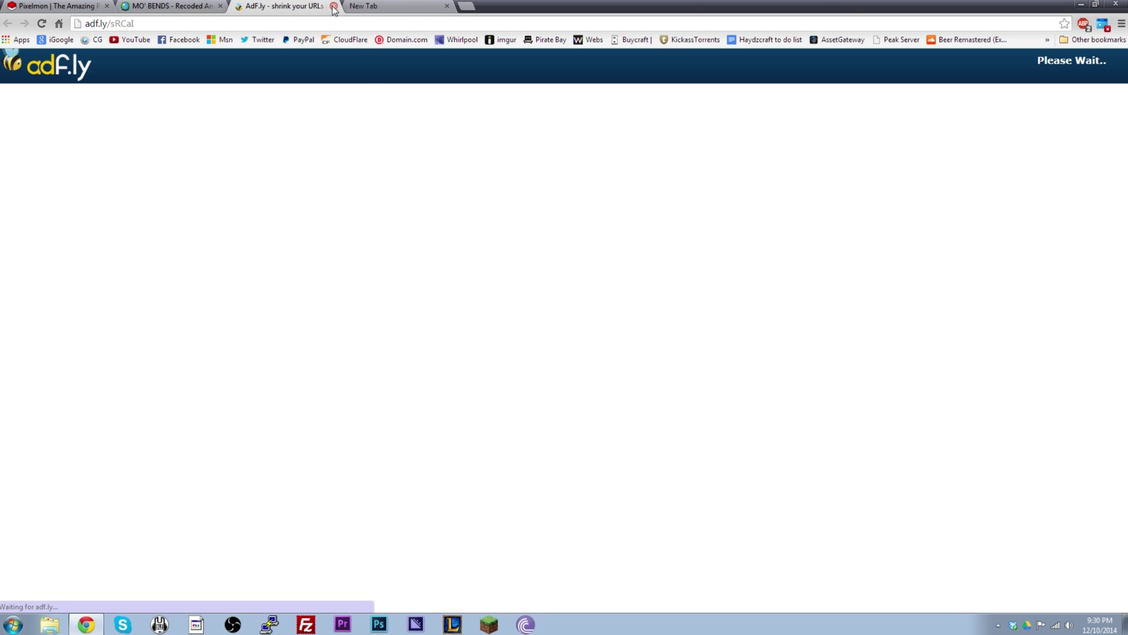
left_click(558, 145)
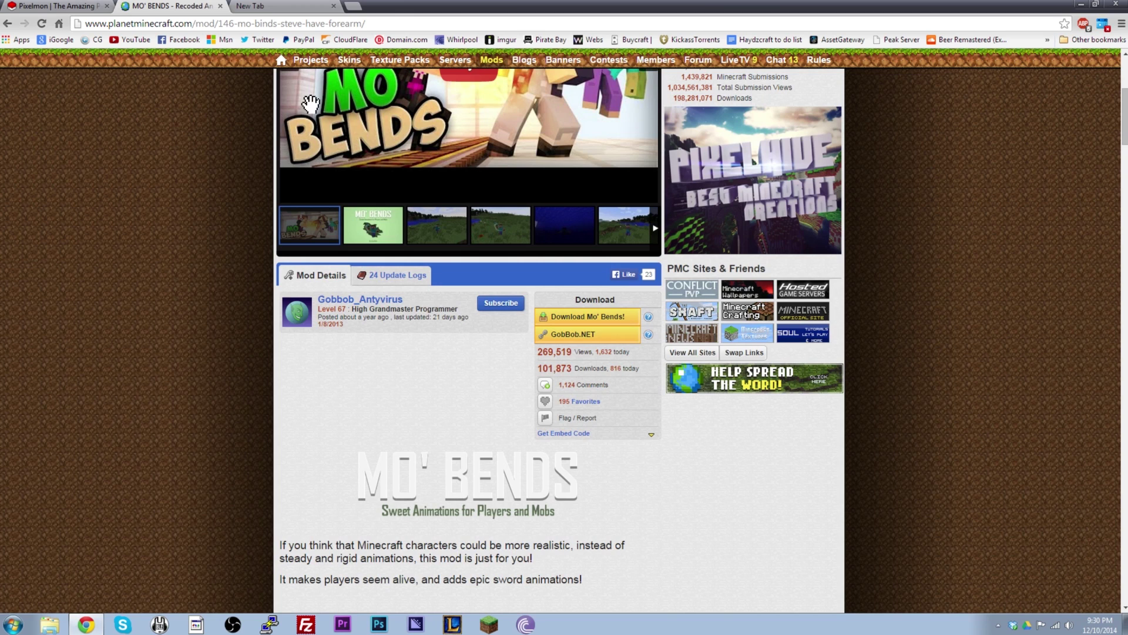
left_click(1081, 5)
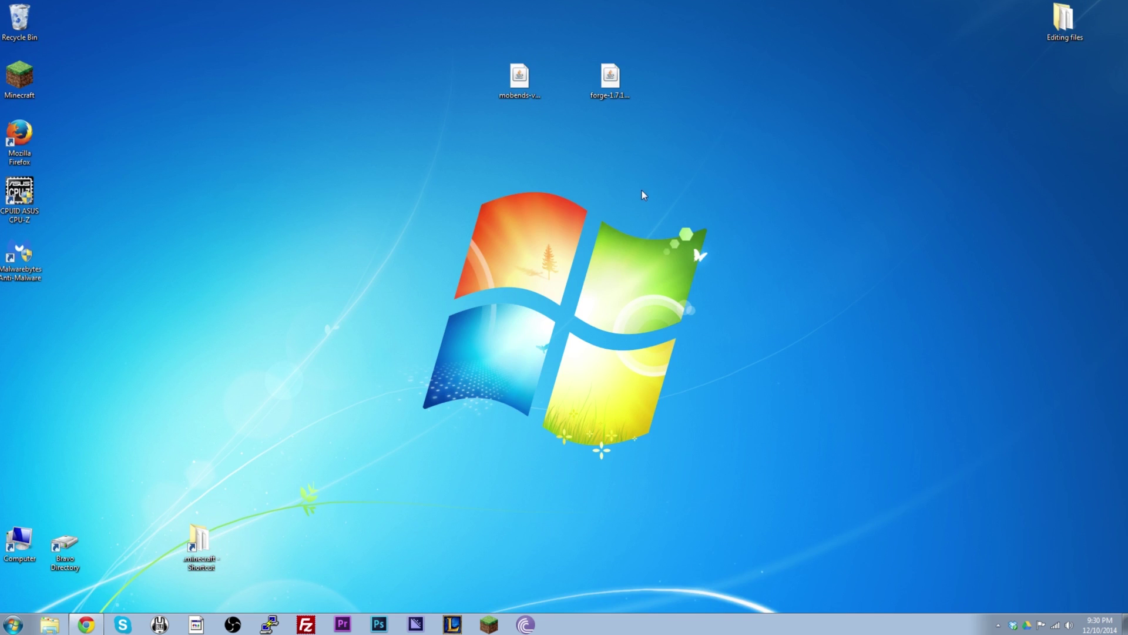
Move the forge-1.7.10 installer jar beside the mobends jar on the desktop and clear the selection.
left_click_drag(680, 37, 529, 85)
left_click(529, 86)
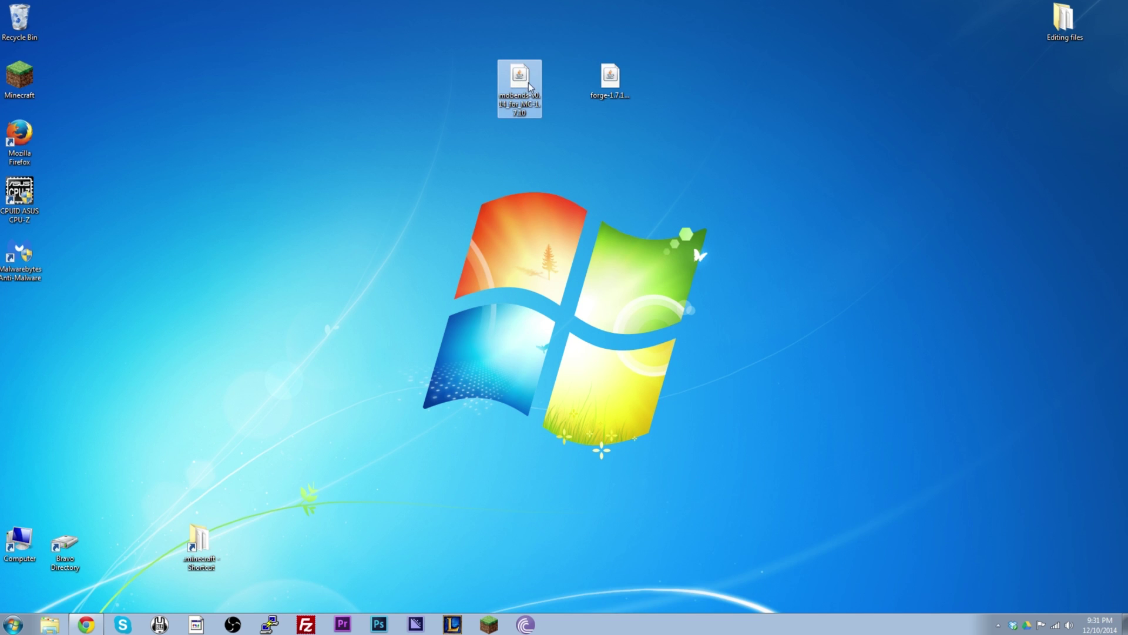
left_click(606, 84)
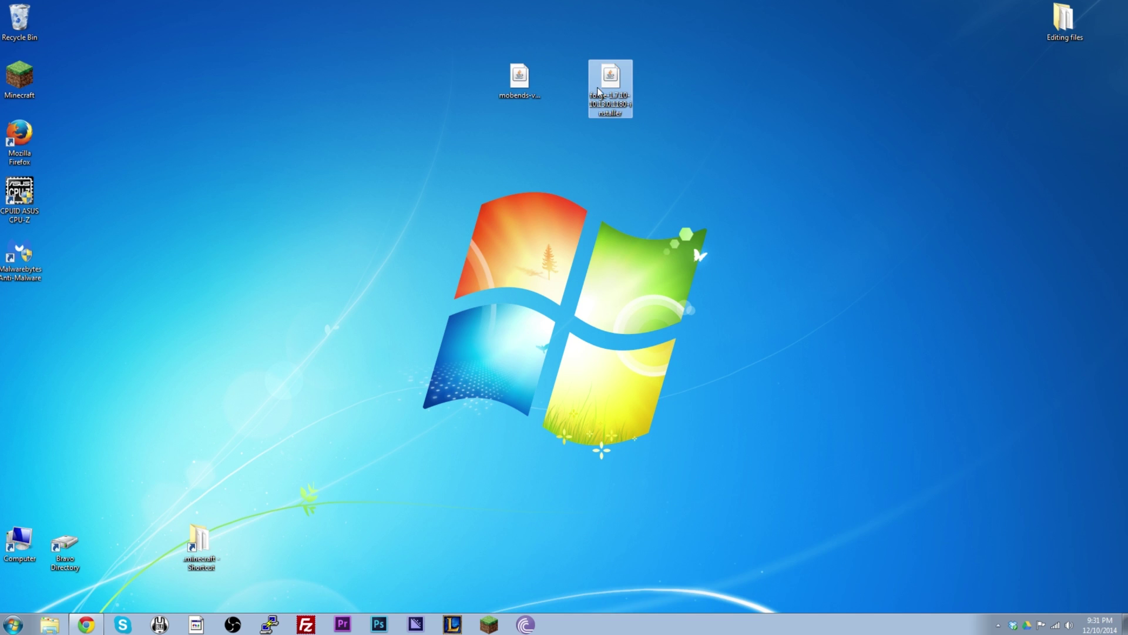
left_click_drag(621, 82, 529, 82)
left_click_drag(646, 34, 497, 129)
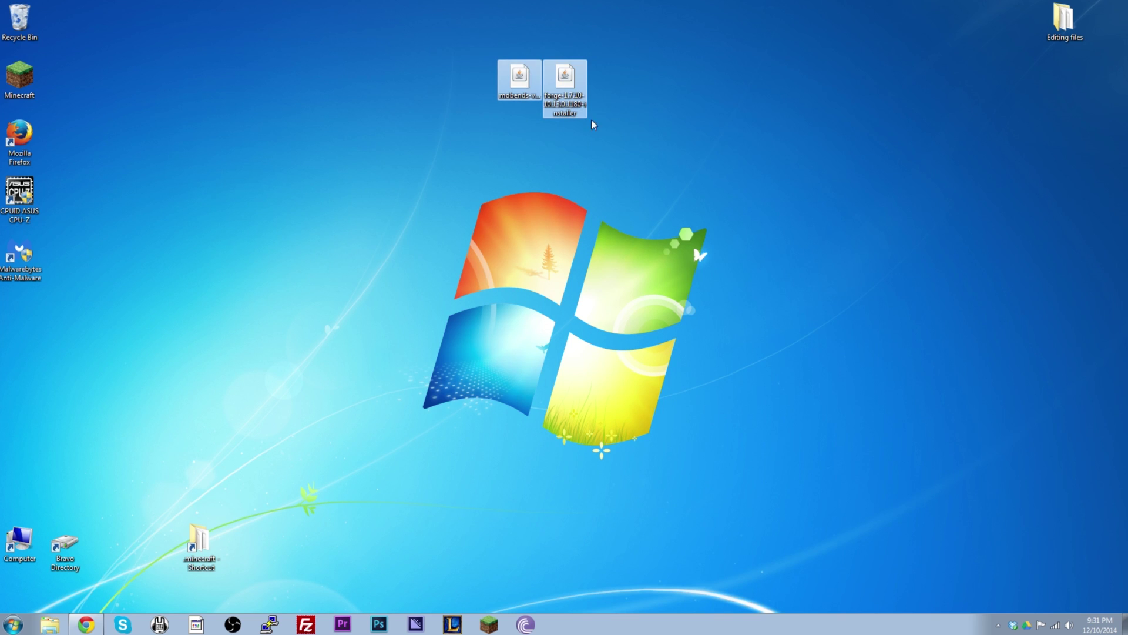
left_click(575, 84)
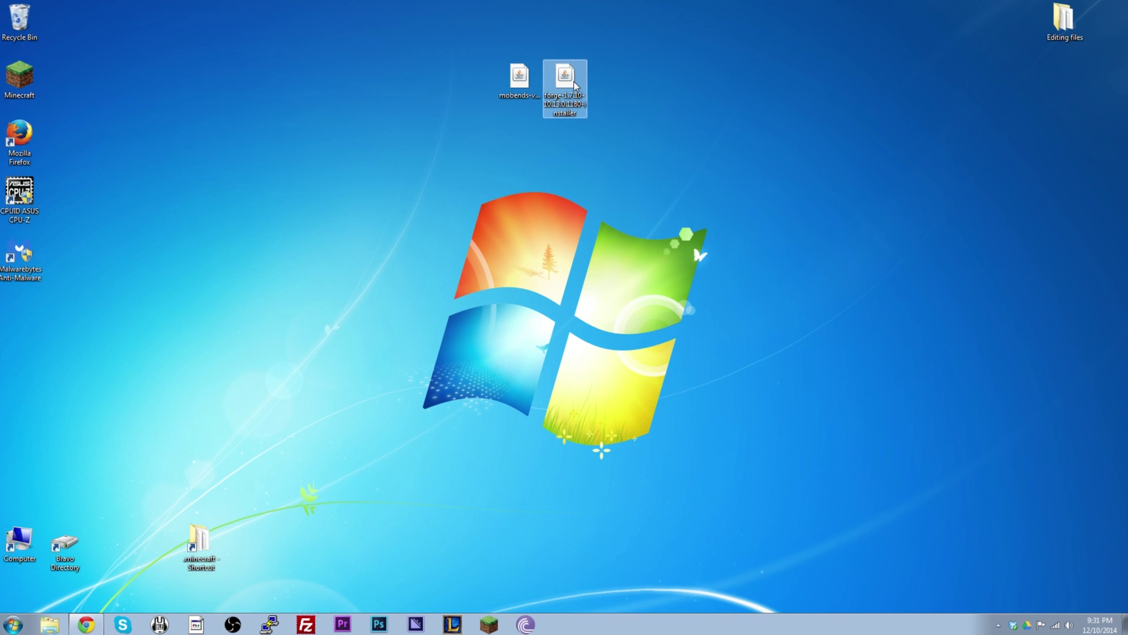
left_click(522, 84)
left_click(528, 267)
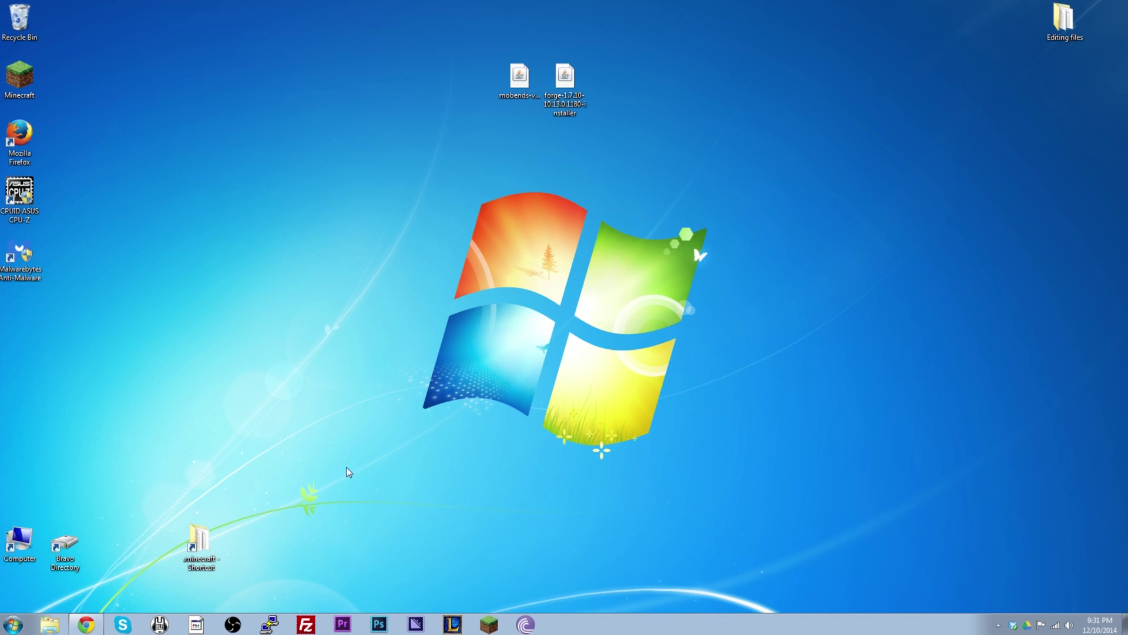
left_click(487, 625)
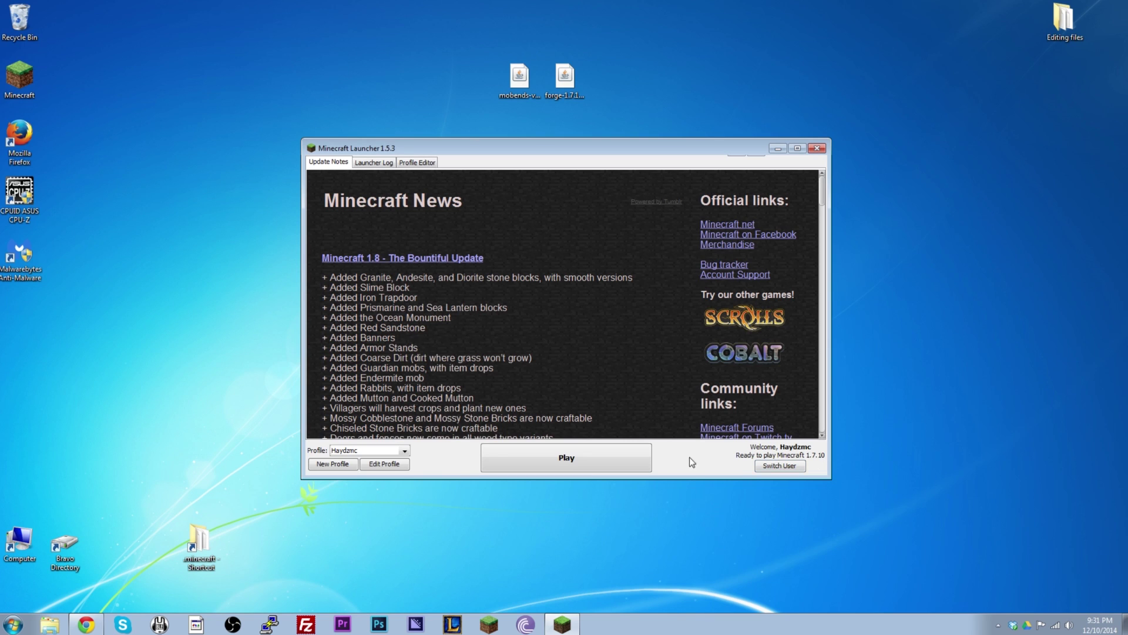
Select the Forge installer jar on the desktop.
left_click(566, 85)
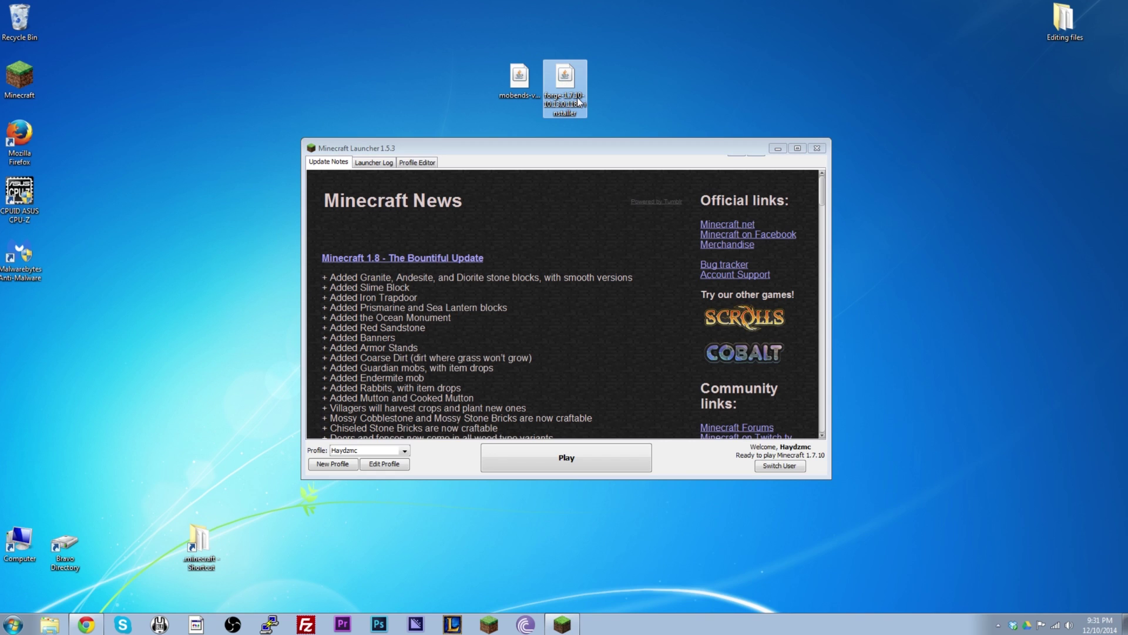
Edit the profile to use release 1.6.4 instead of 1.7.10, save it, and press Play.
left_click(394, 465)
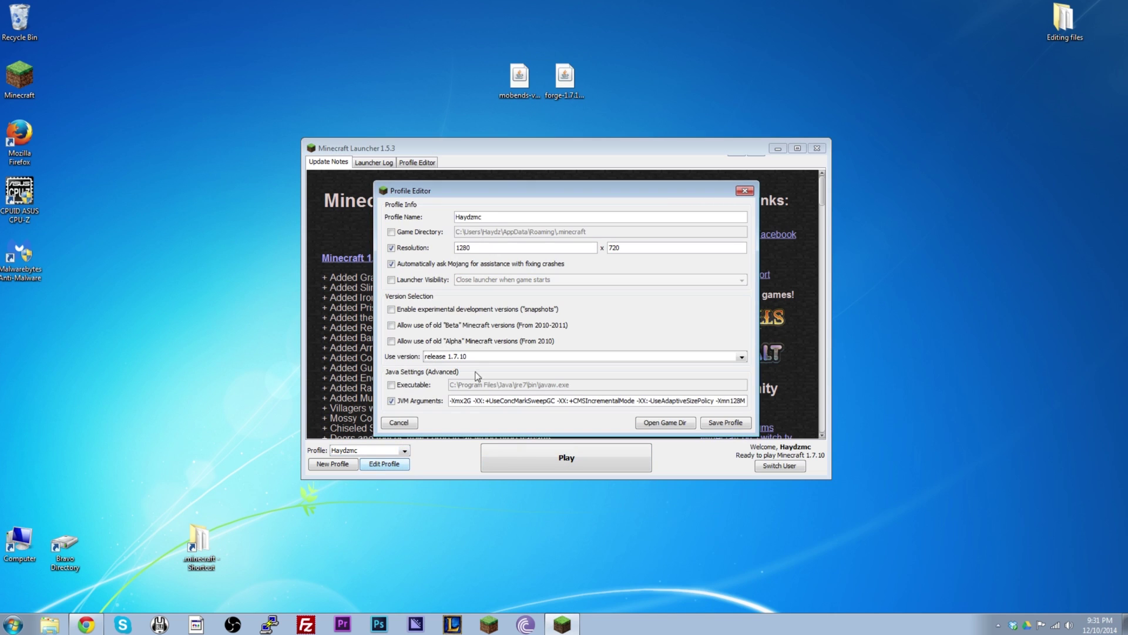
left_click(741, 357)
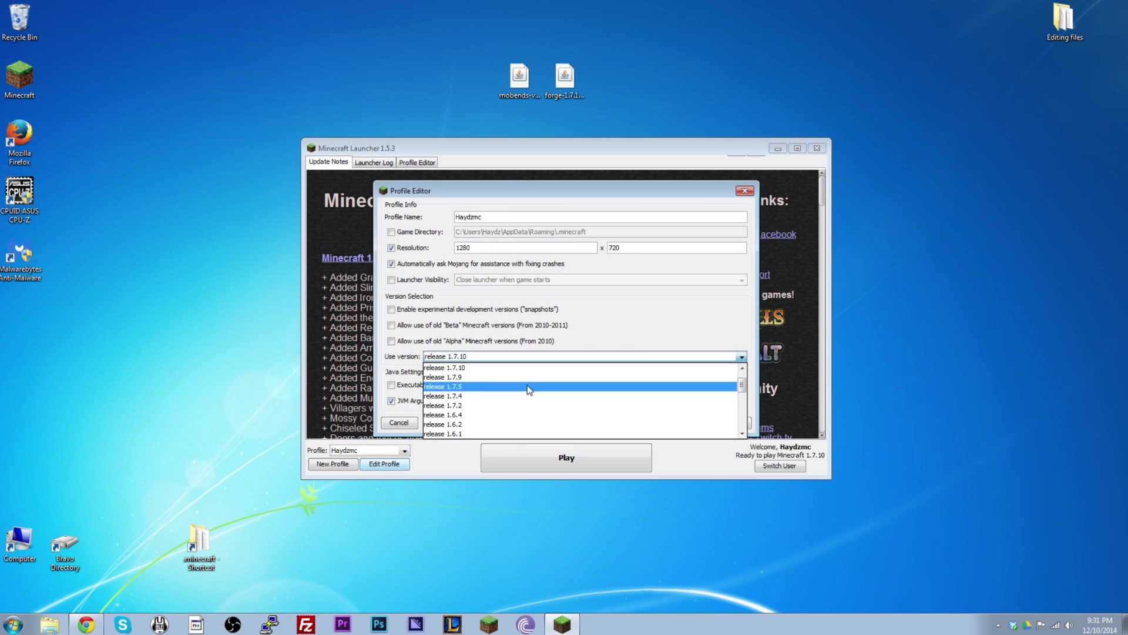
left_click(455, 367)
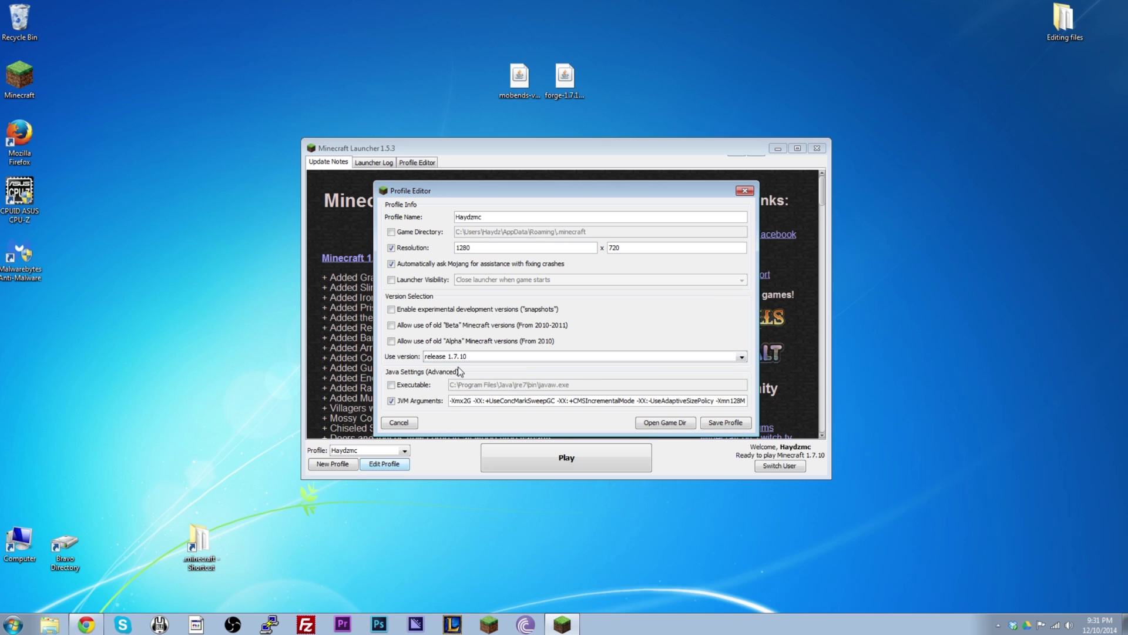
left_click(719, 422)
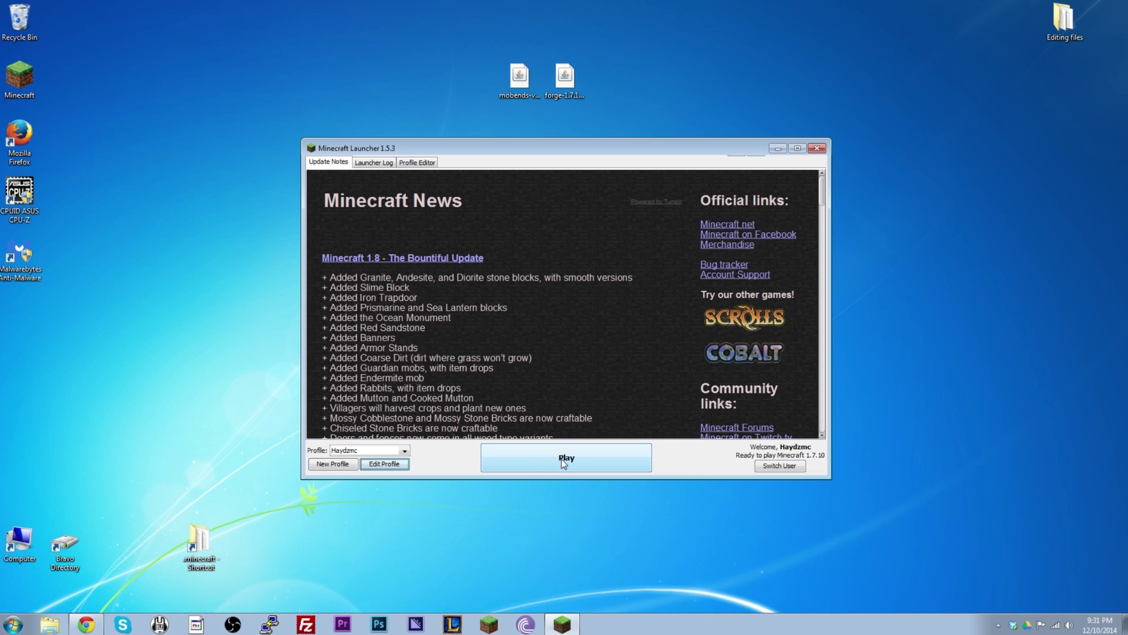
left_click(392, 464)
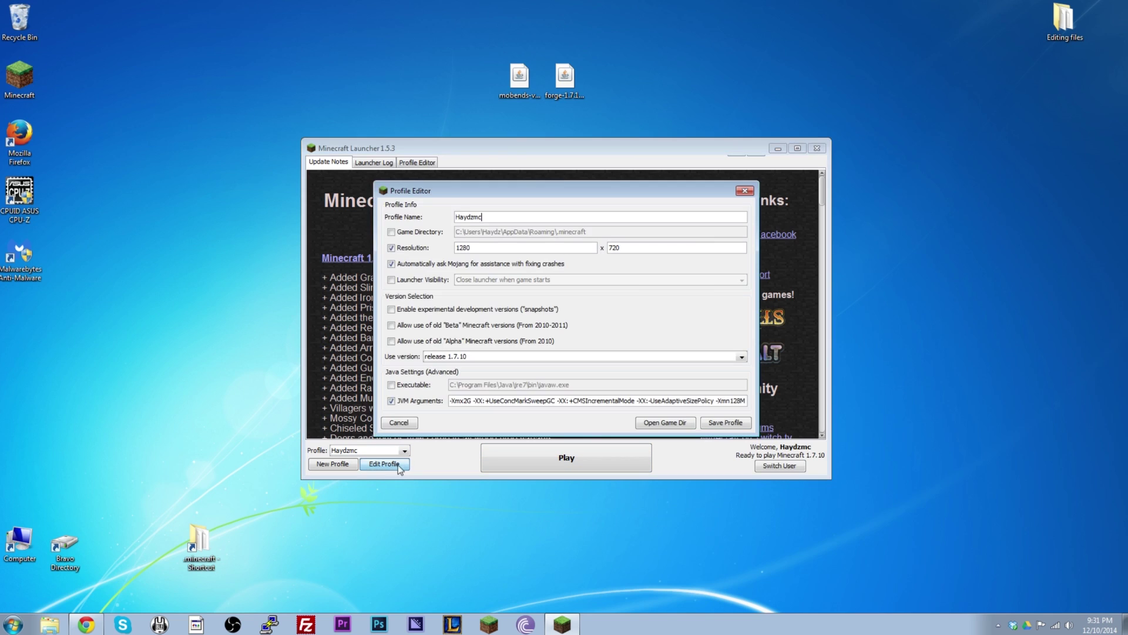
left_click(741, 357)
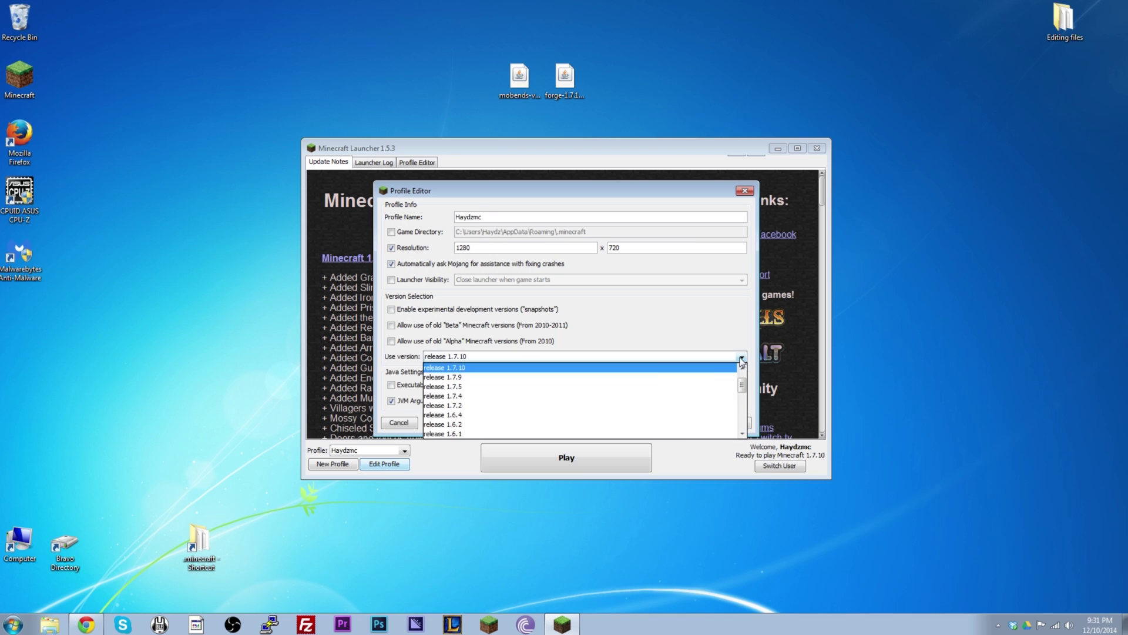
left_click(505, 415)
left_click(724, 422)
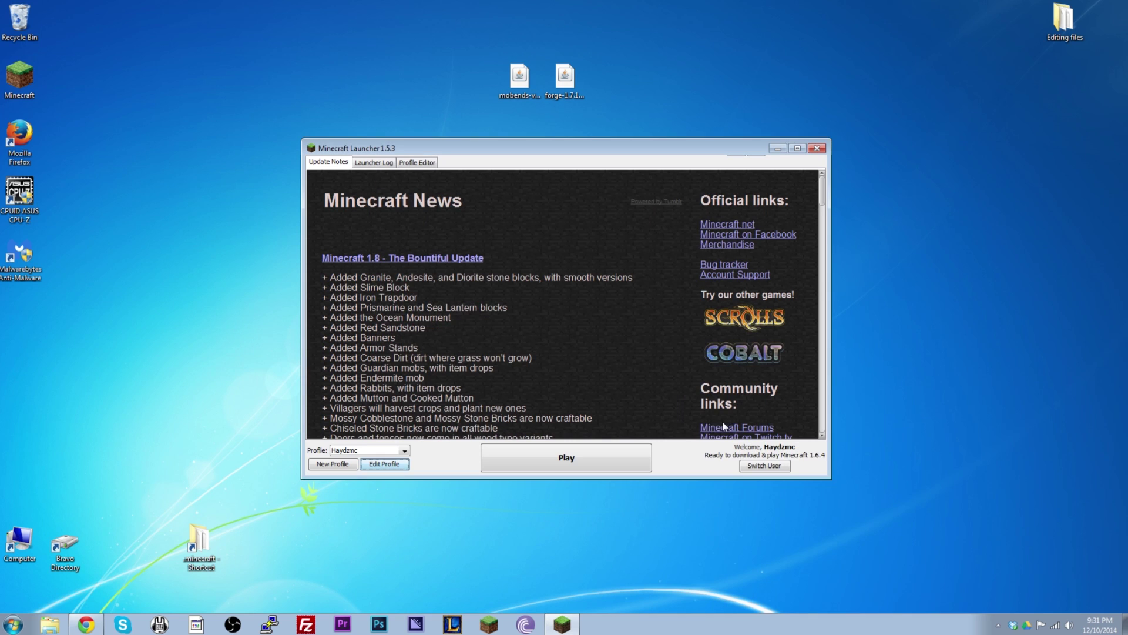
left_click(567, 460)
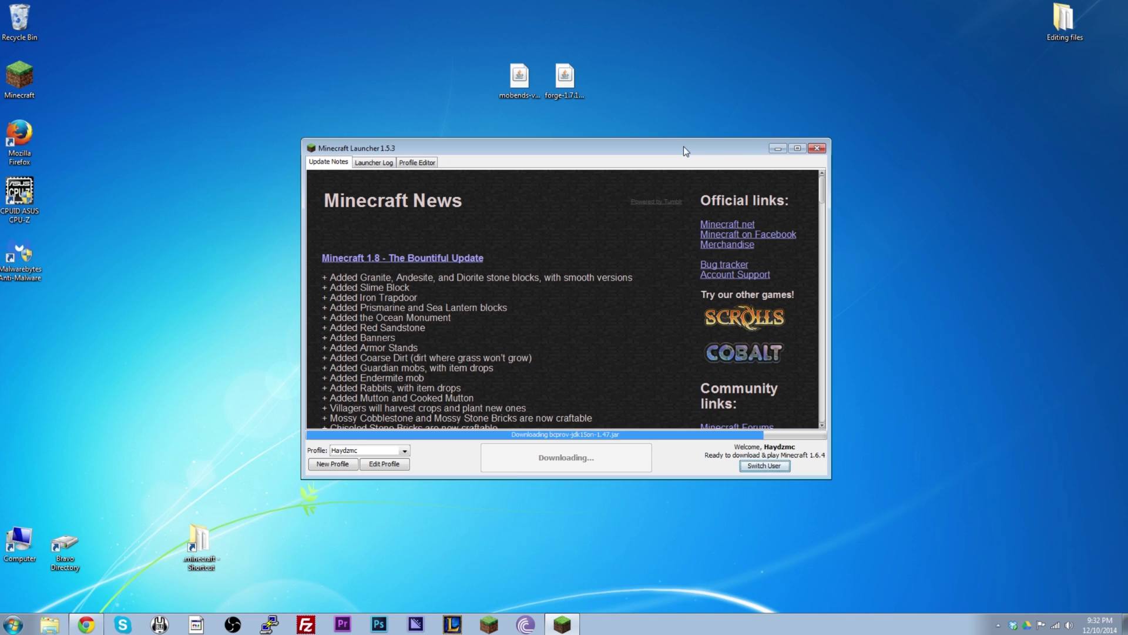
Move the launcher aside, select the Forge installer jar, and close the loaded Minecraft 1.6.4 window.
left_click_drag(646, 150, 890, 247)
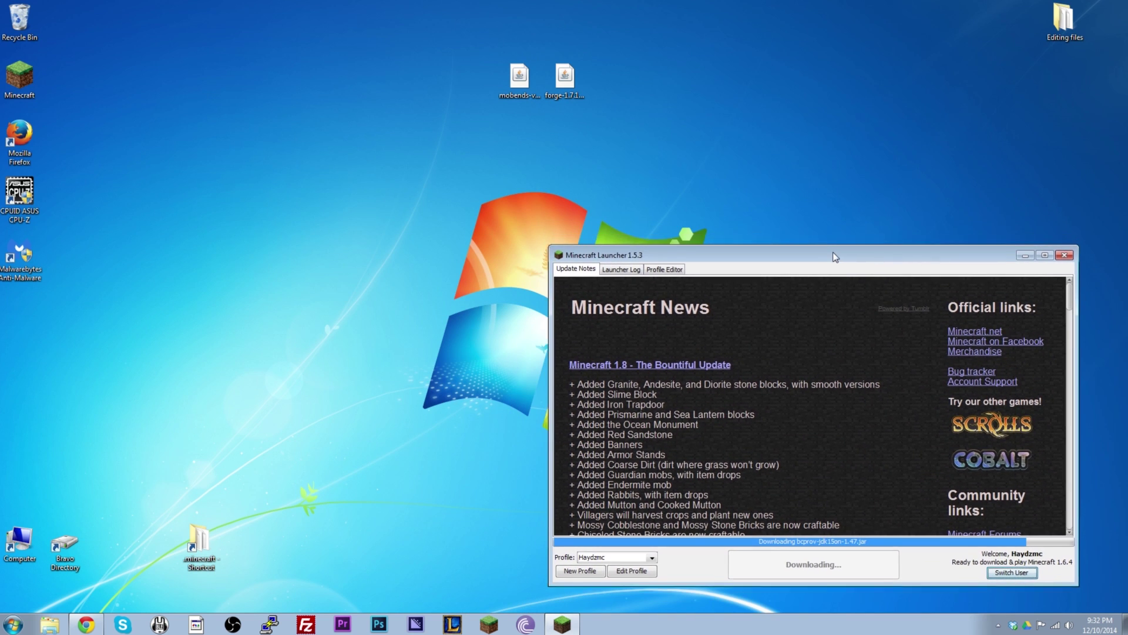
left_click(705, 182)
left_click(569, 87)
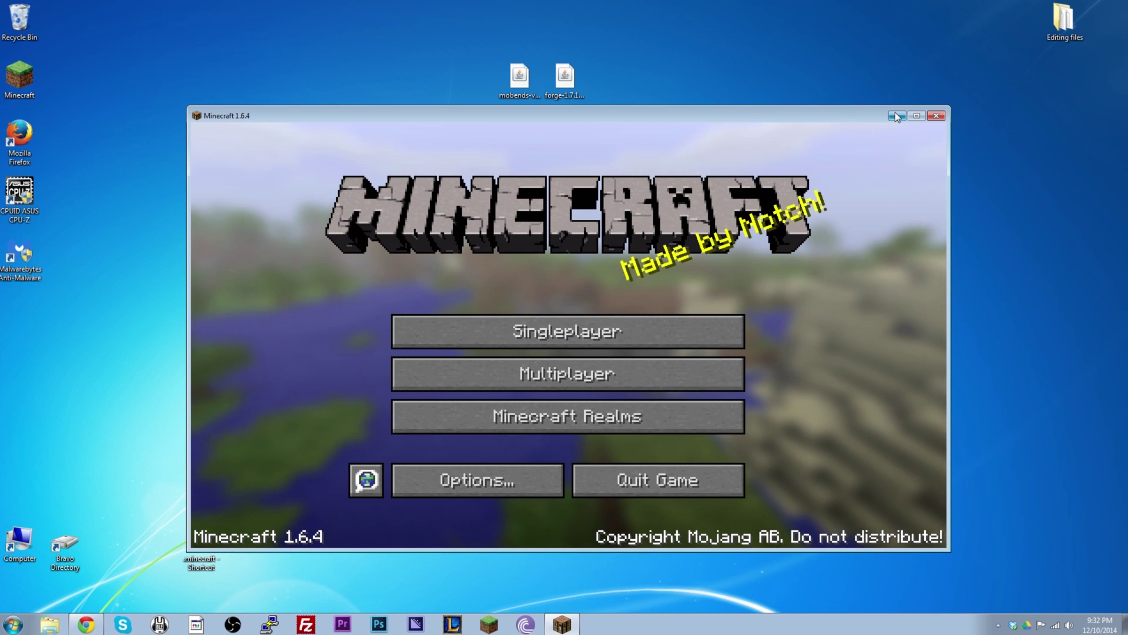
left_click(935, 116)
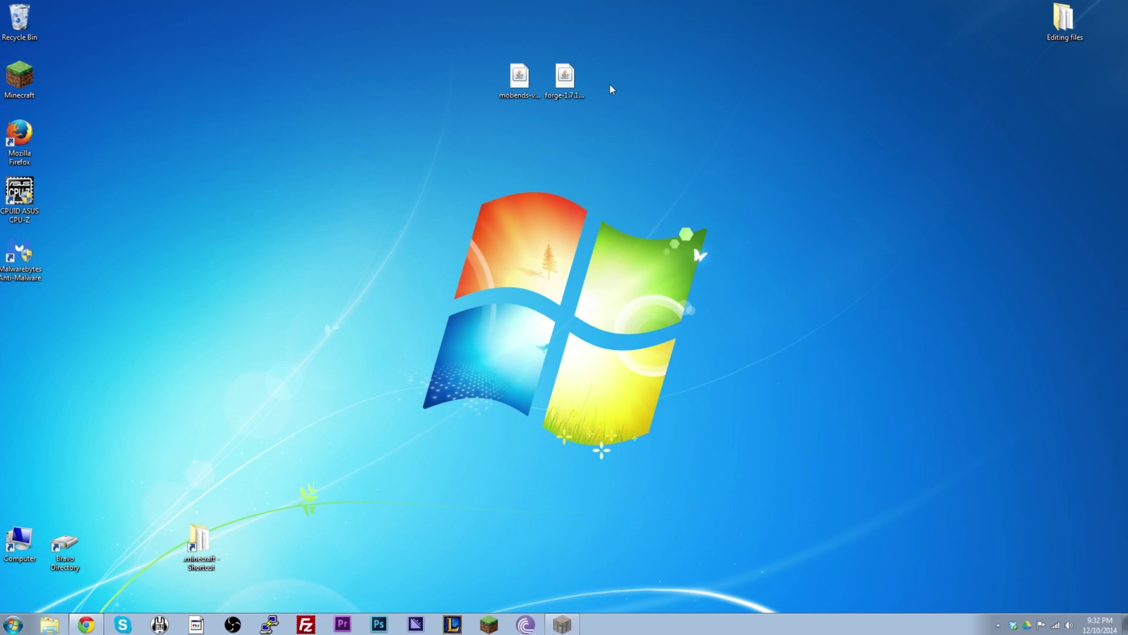
Open the forge installer jar with Java(TM) Platform SE binary and nudge the installer window up.
right_click(559, 91)
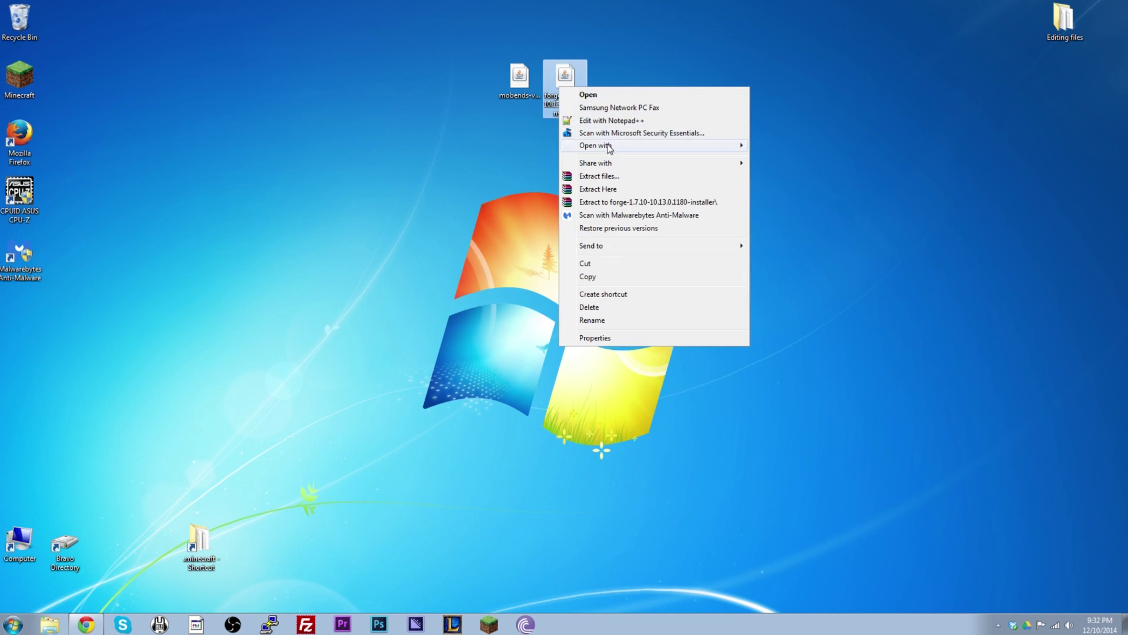
mouse_move(608, 147)
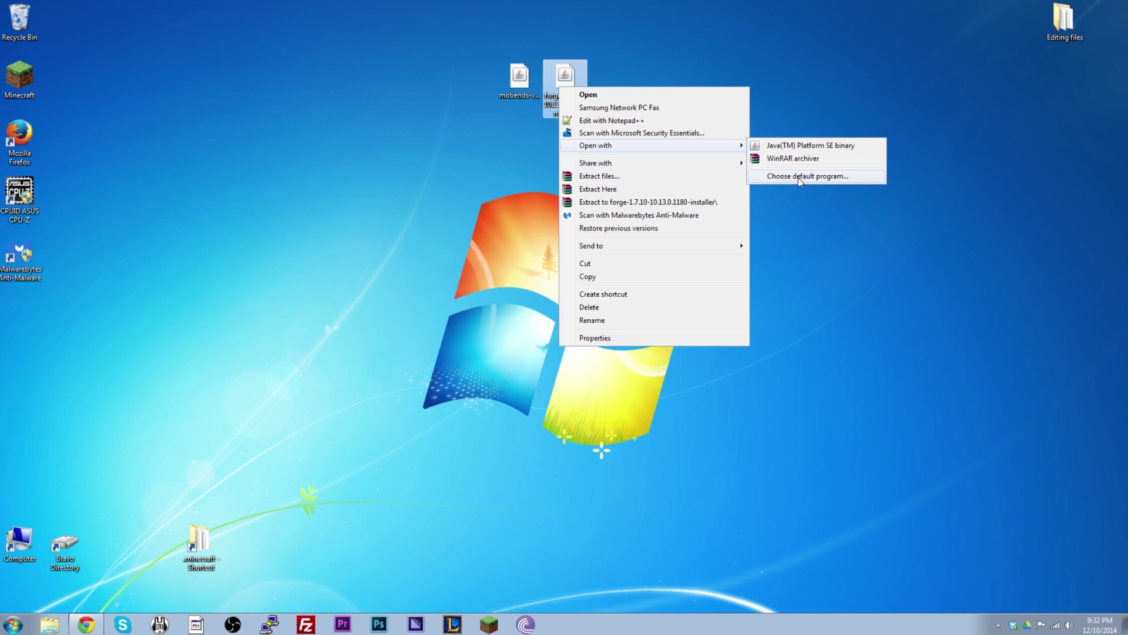
left_click(829, 177)
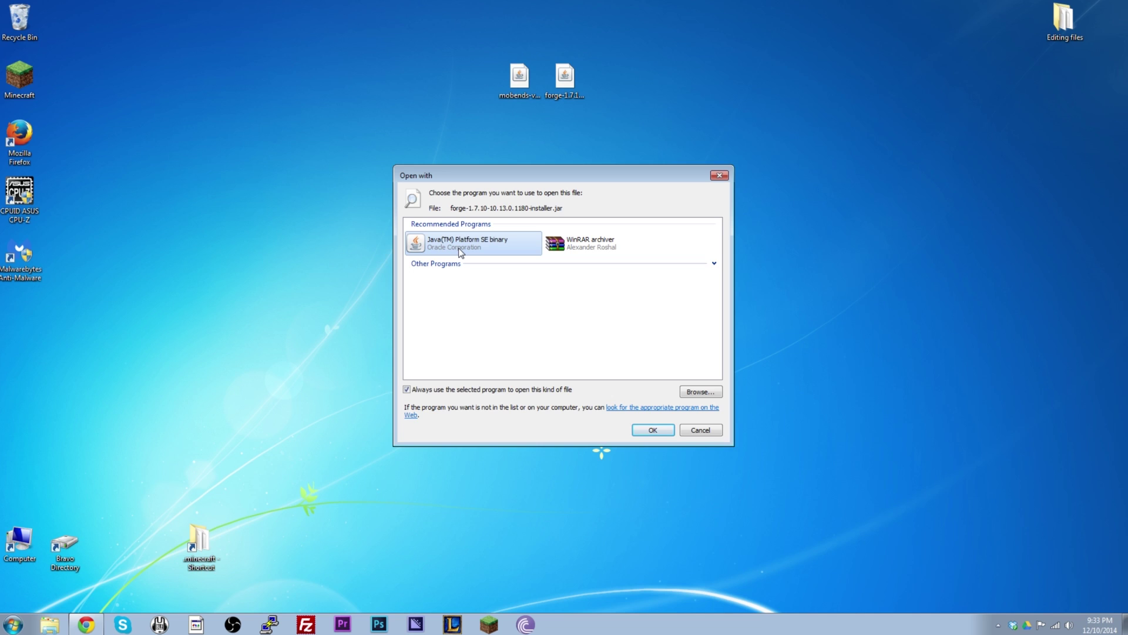
left_click(719, 175)
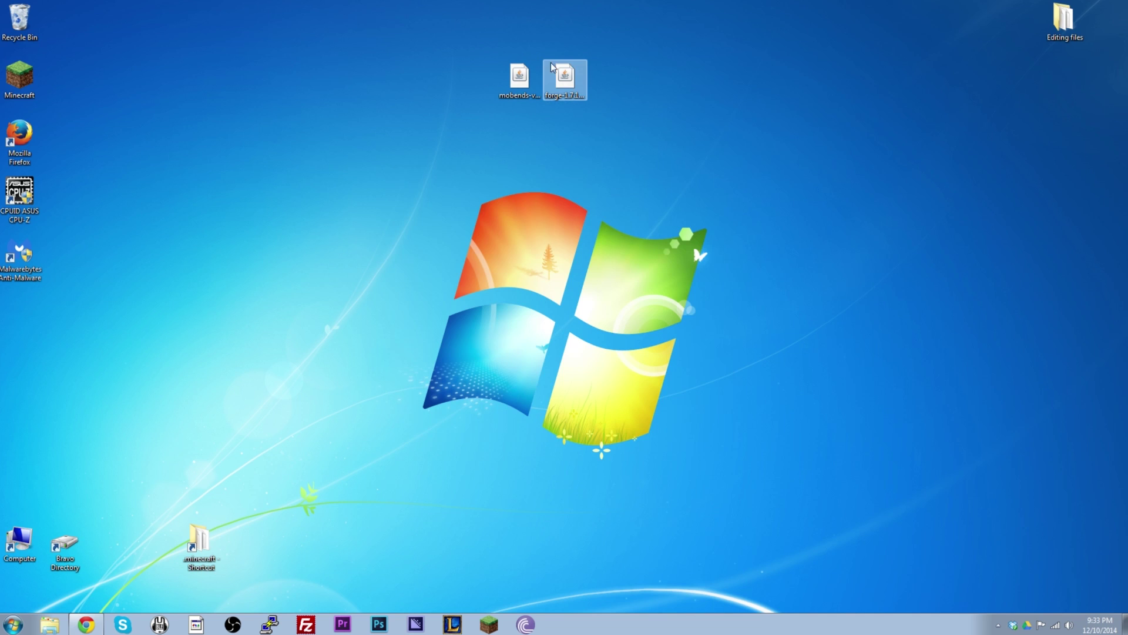
double_click(570, 79)
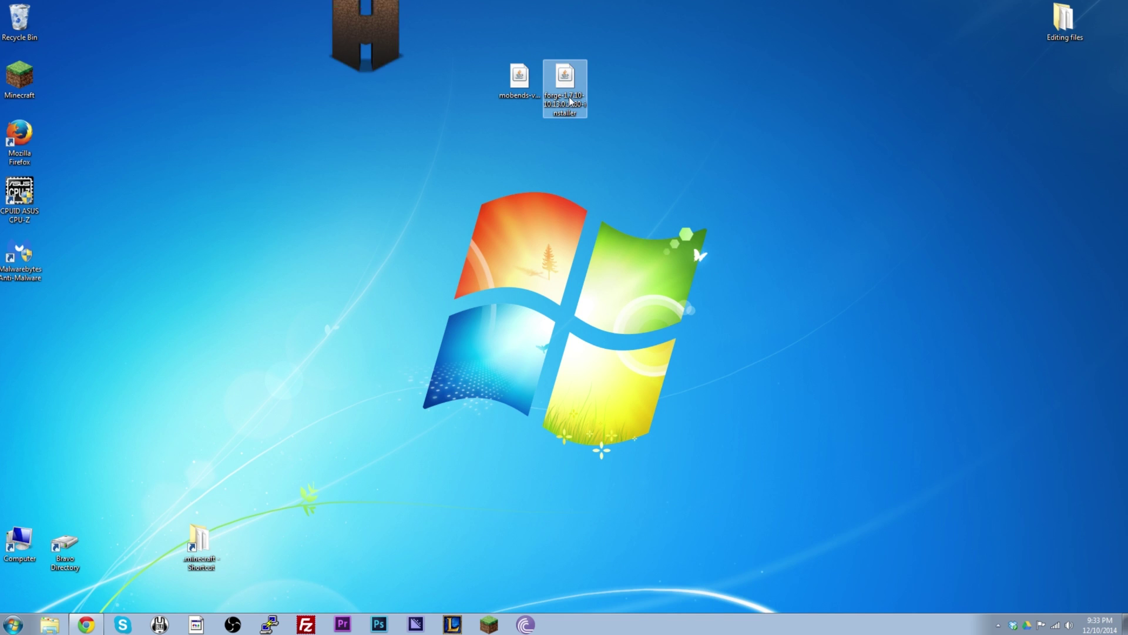
right_click(570, 101)
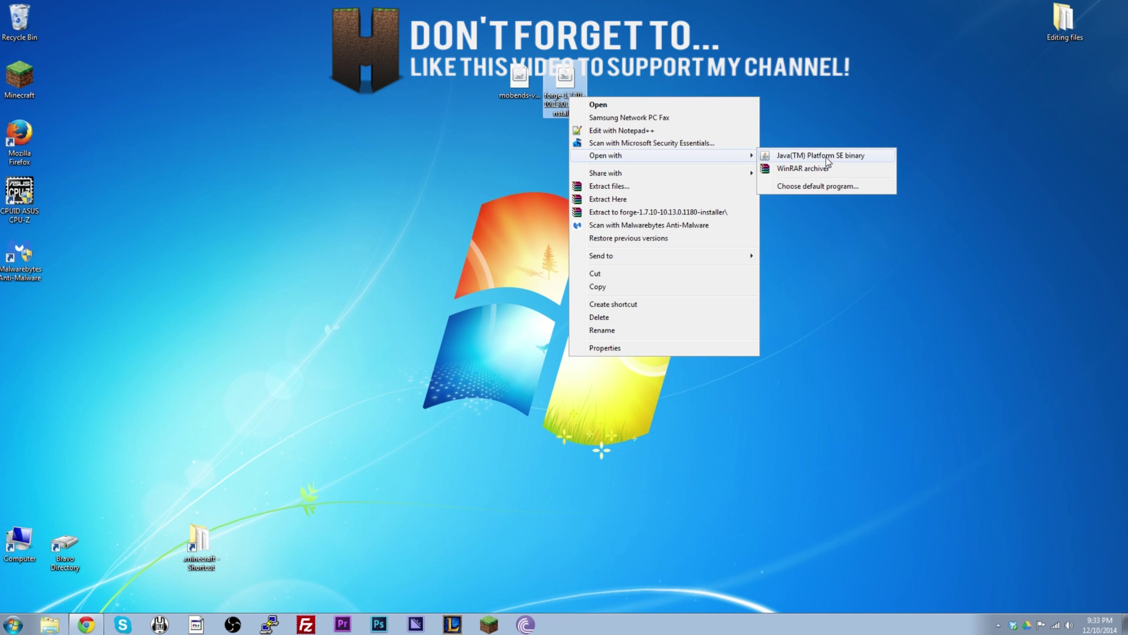
left_click(826, 156)
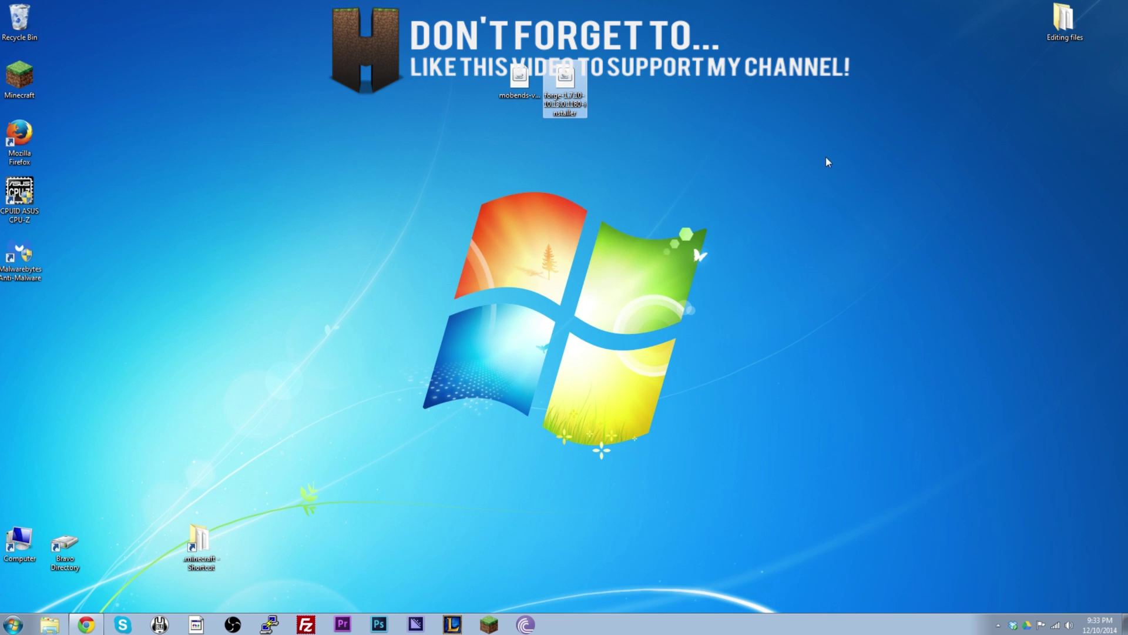
left_click_drag(563, 223, 584, 206)
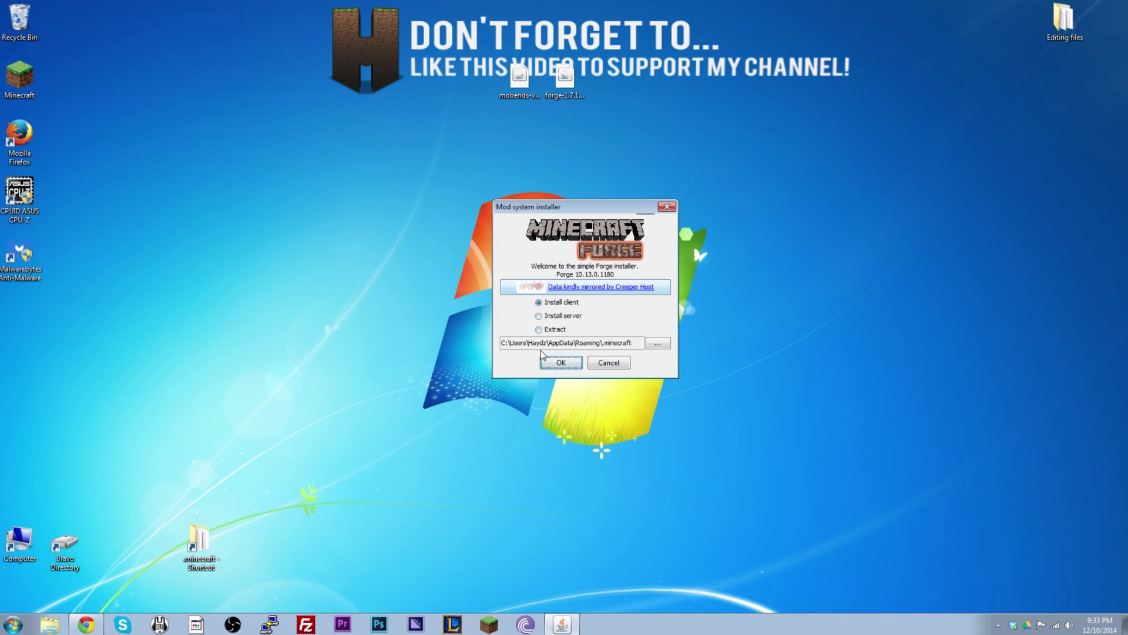
Run the Forge installer with 'Install client' selected and close the Complete dialog when it finishes.
left_click(543, 306)
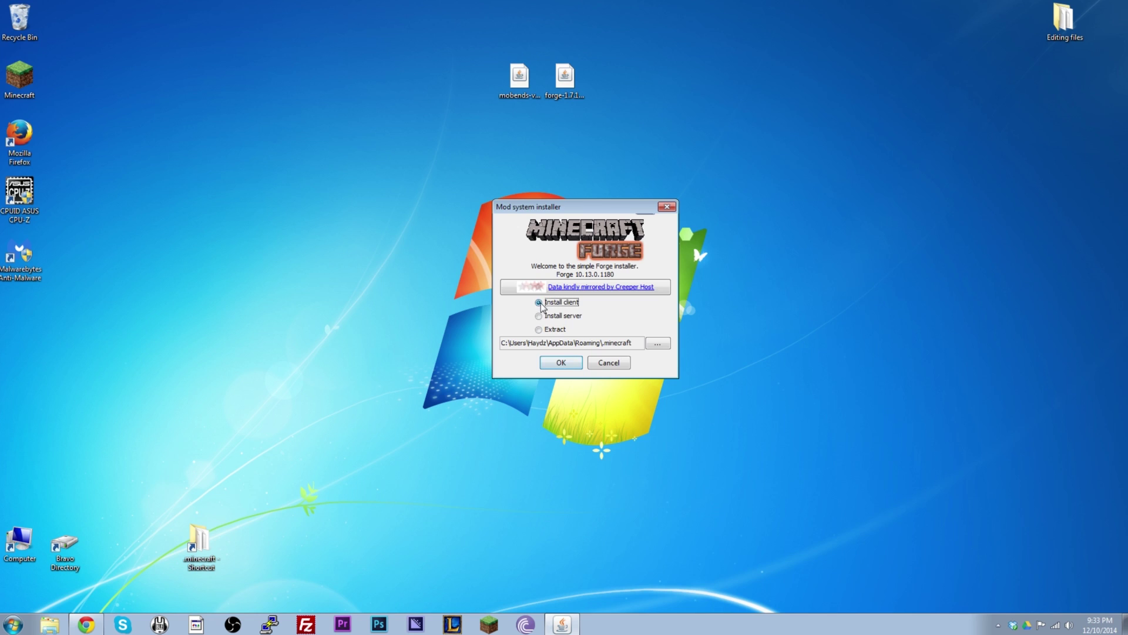
left_click(560, 362)
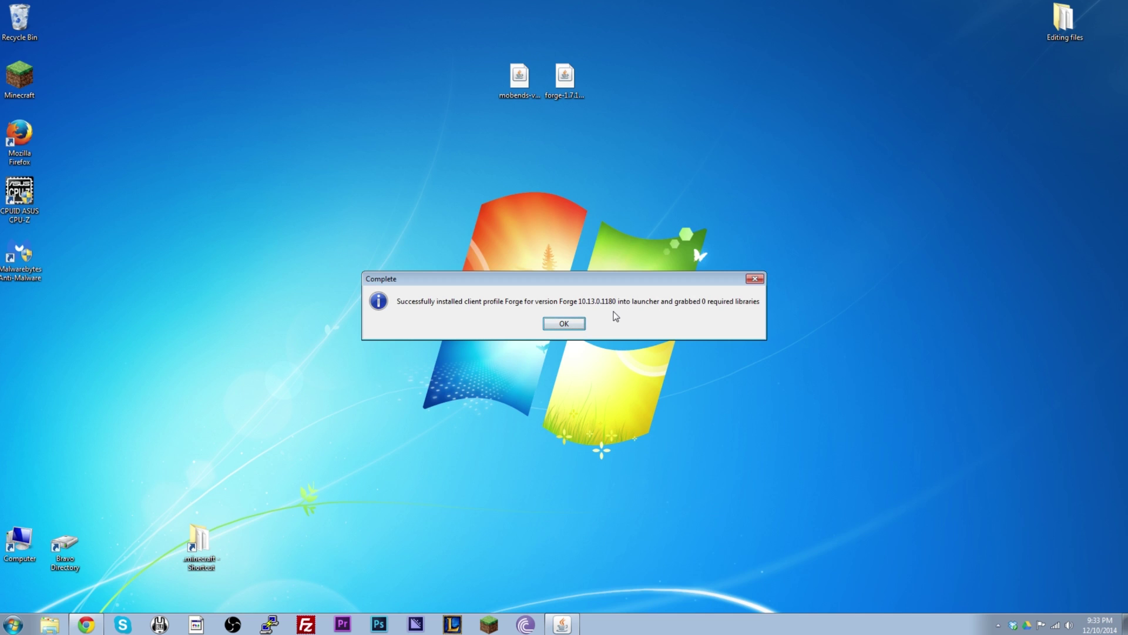
left_click(564, 324)
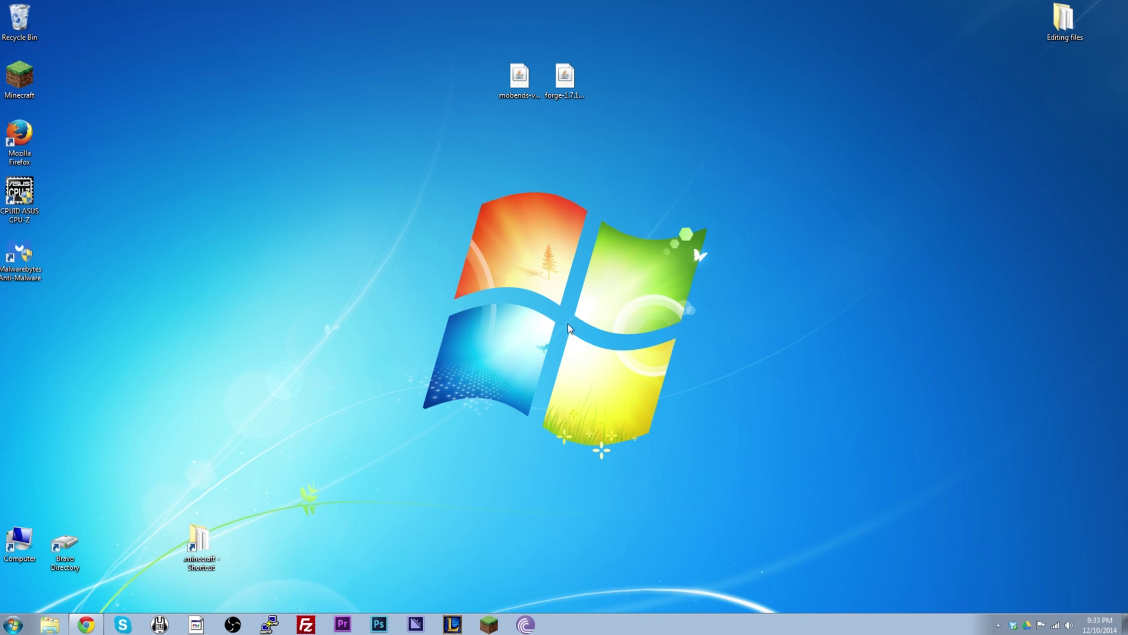
In the launcher, select the Forge profile, set its version to 1.7.10-Forge and save it.
left_click(491, 628)
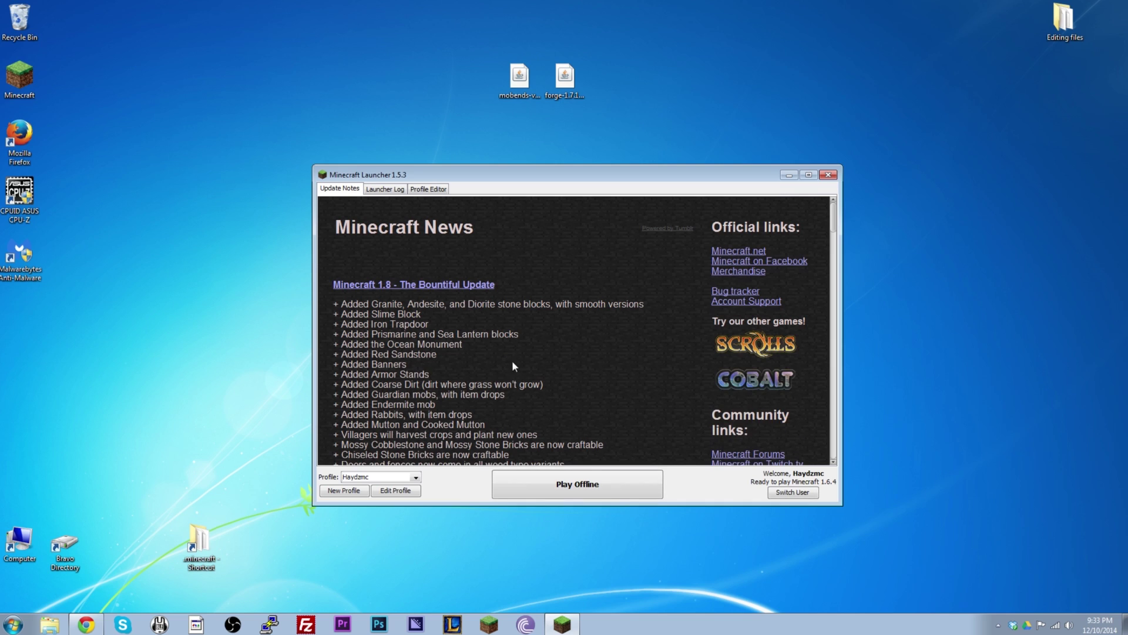
left_click(417, 478)
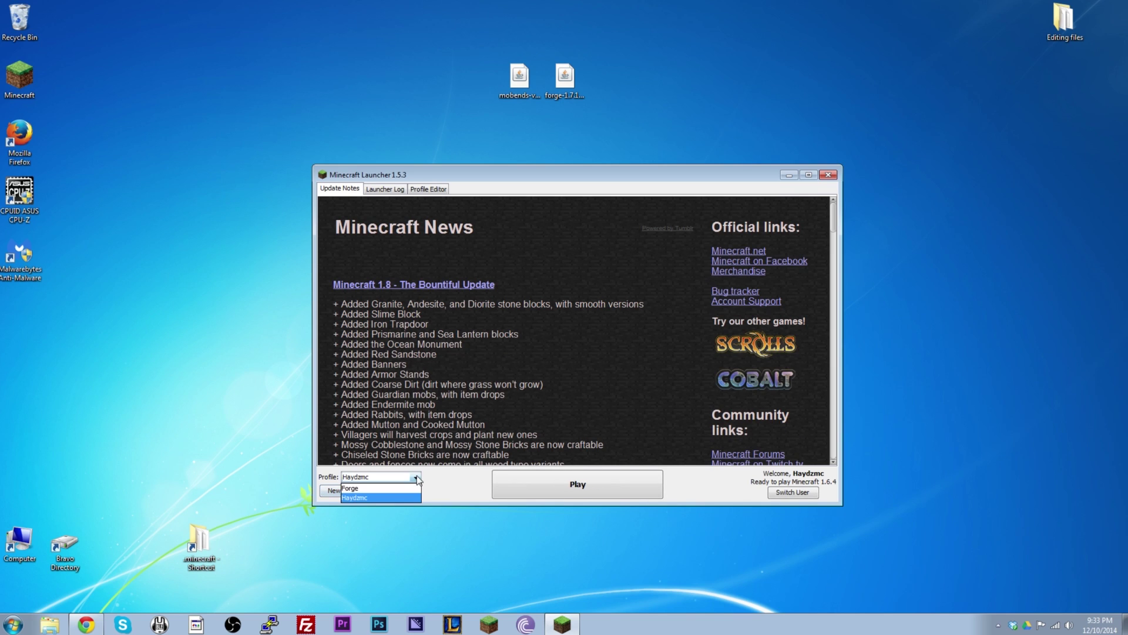
left_click(357, 489)
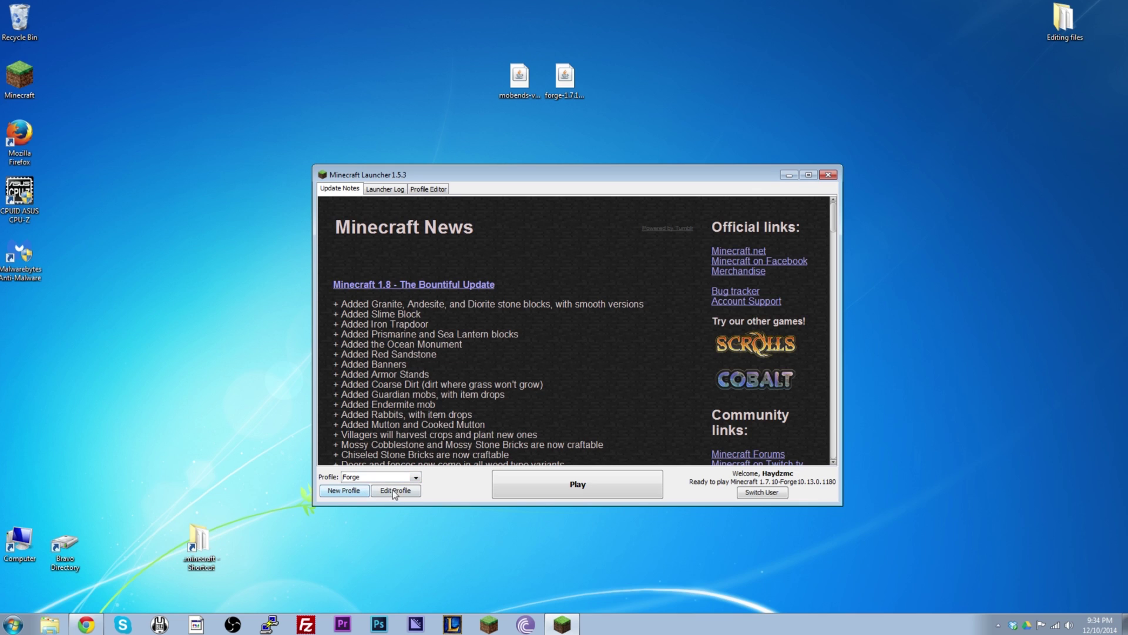
left_click(398, 491)
left_click(754, 384)
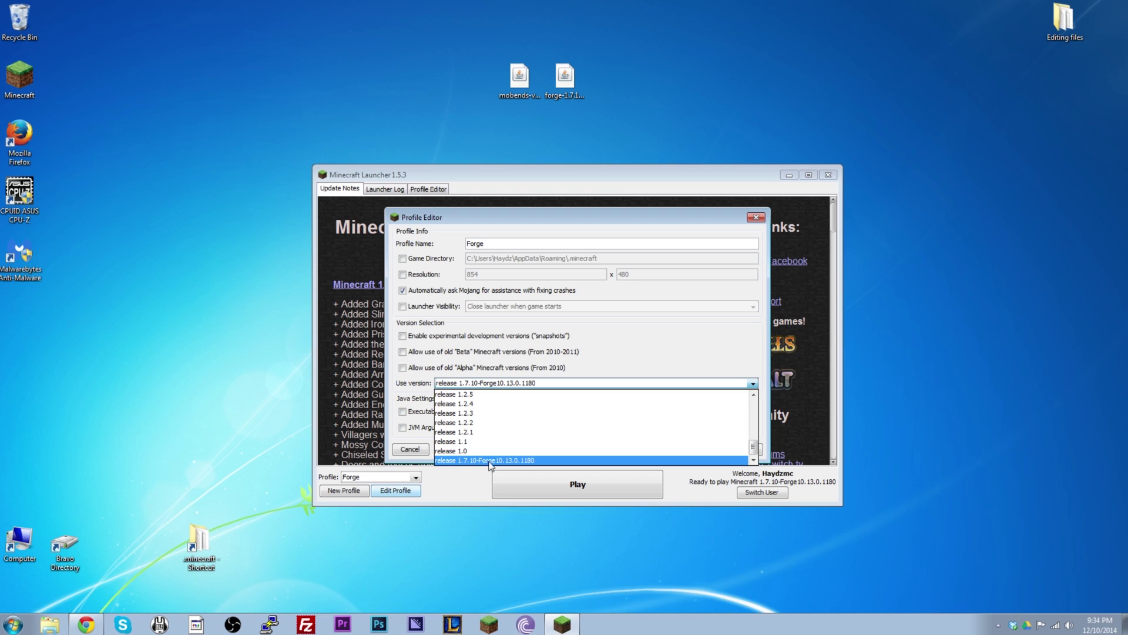
scroll(511, 441, "up", 10)
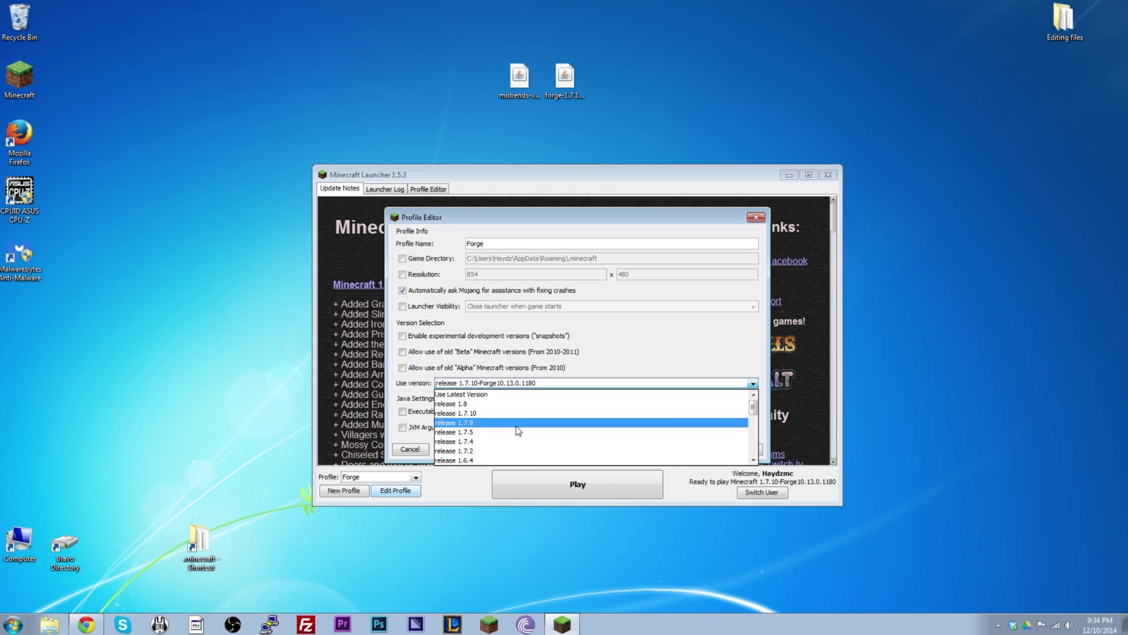
scroll(482, 419, "down", 10)
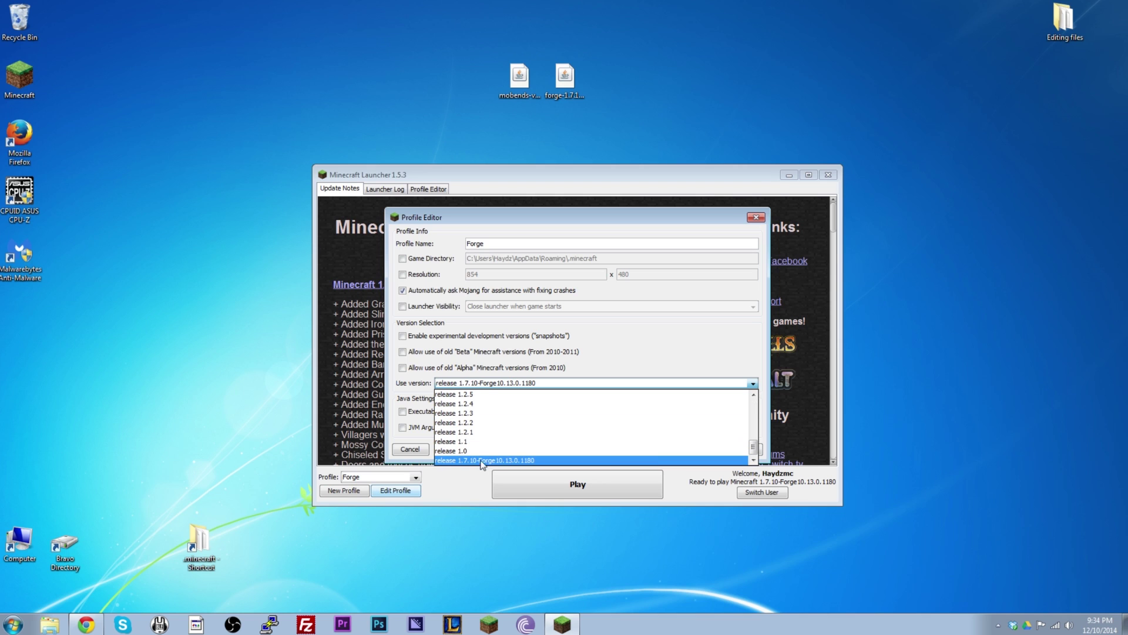
left_click(473, 461)
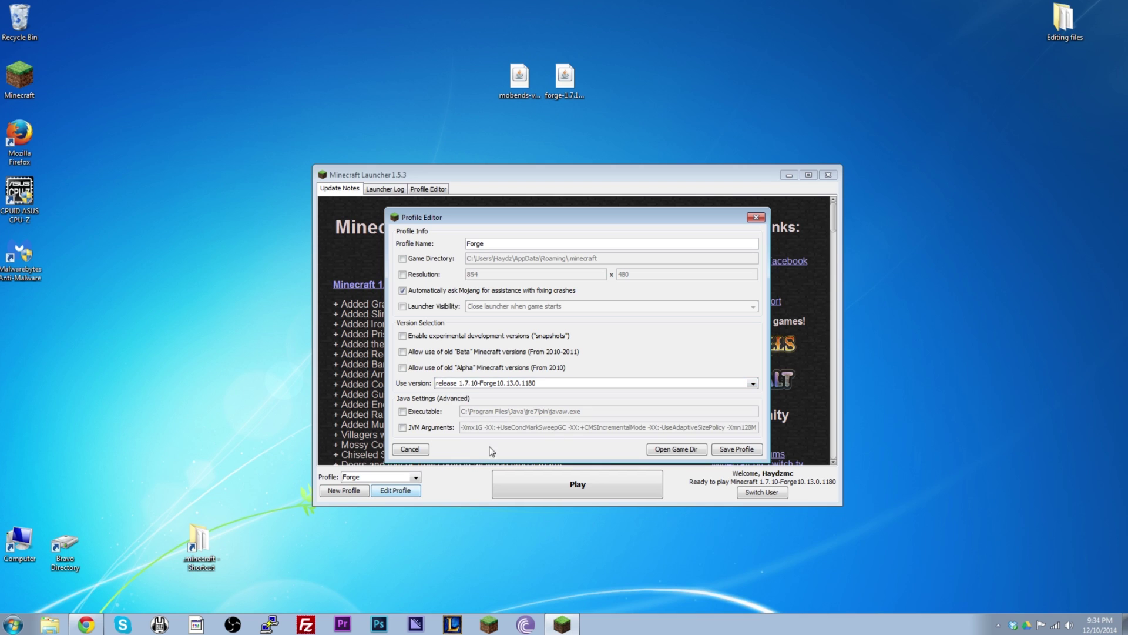
left_click(736, 449)
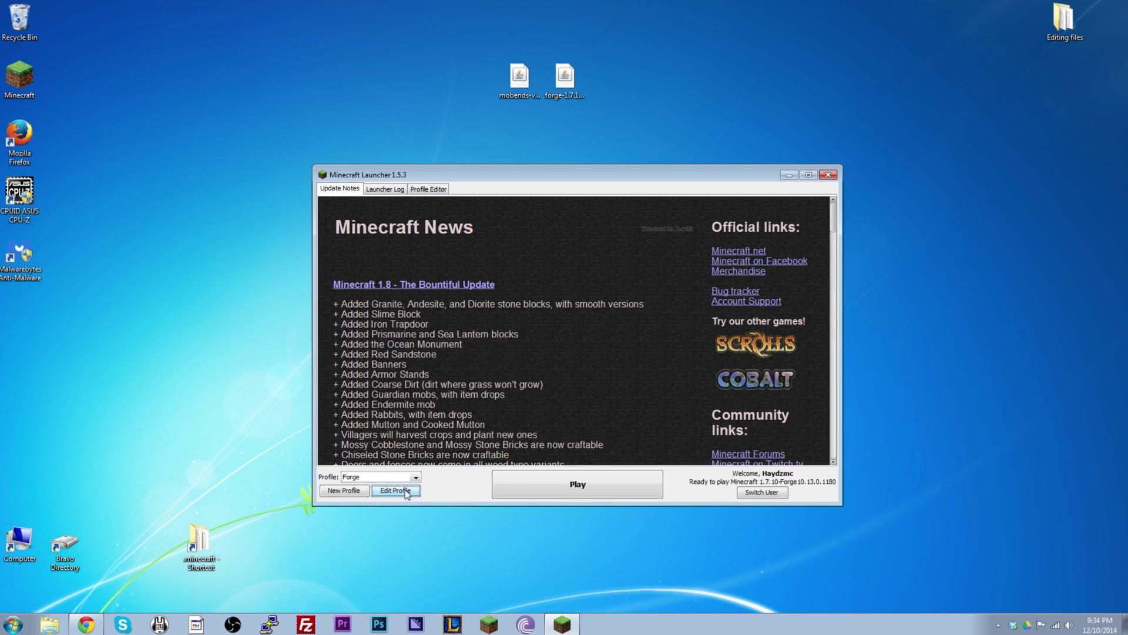
Confirm the Forge profile uses release 1.7.10-Forge10.13.0.1180, save it, and click Play.
left_click(394, 490)
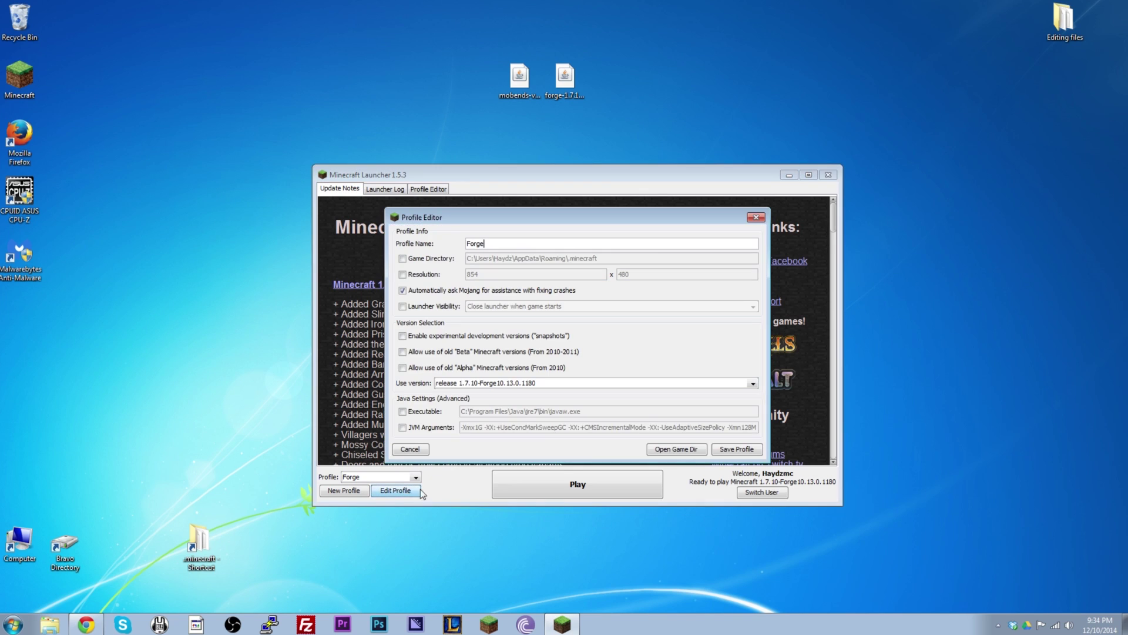
left_click(752, 383)
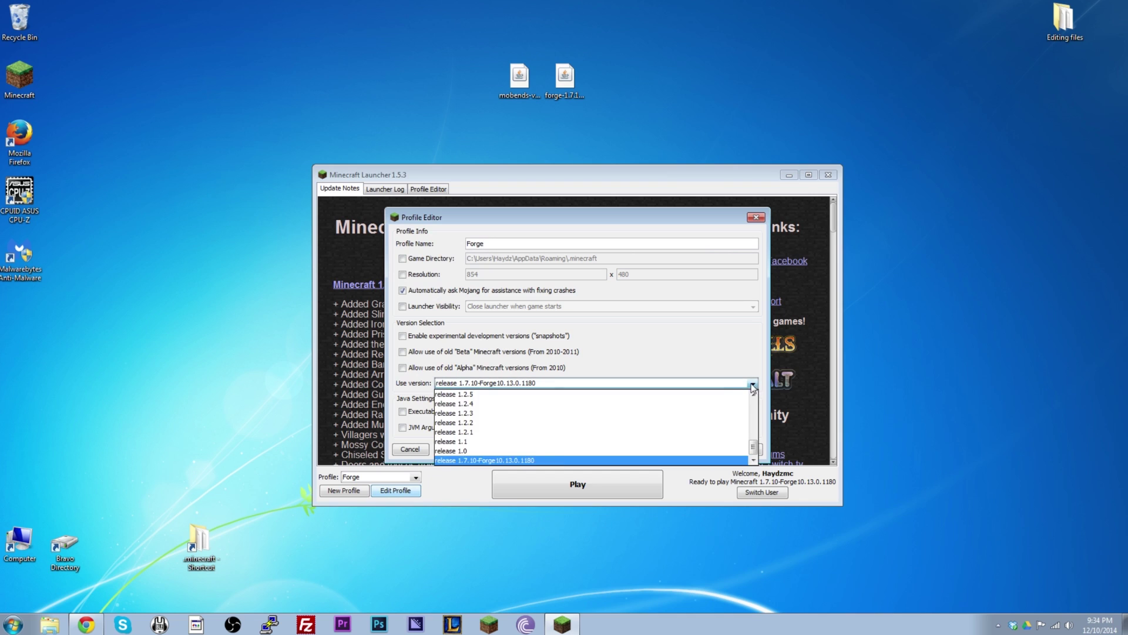
left_click(492, 461)
left_click(734, 448)
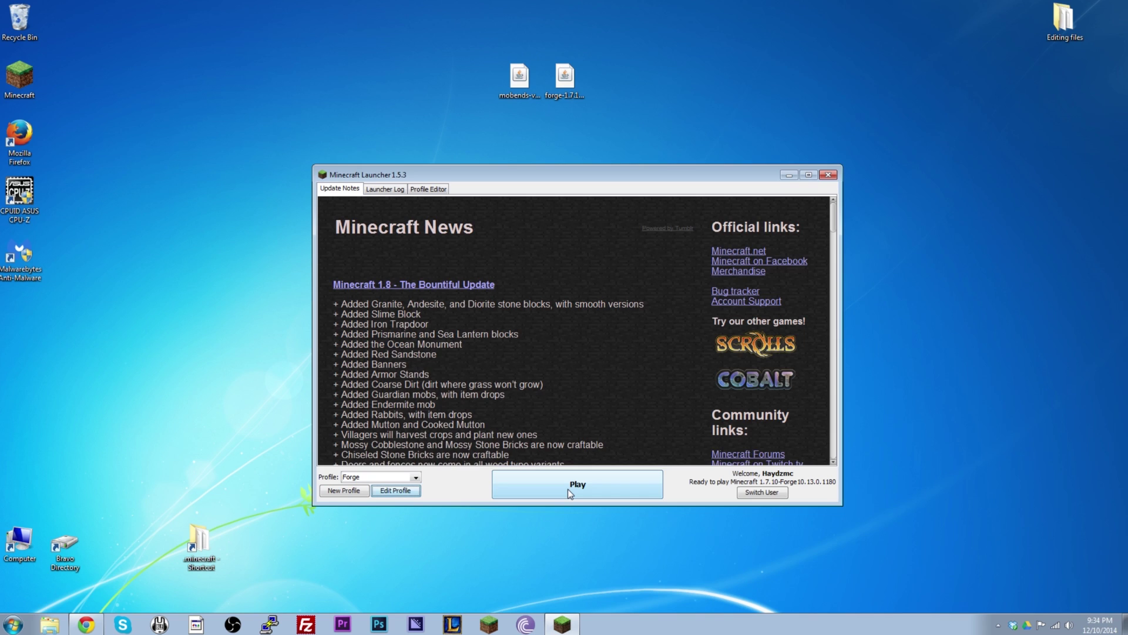
left_click(568, 489)
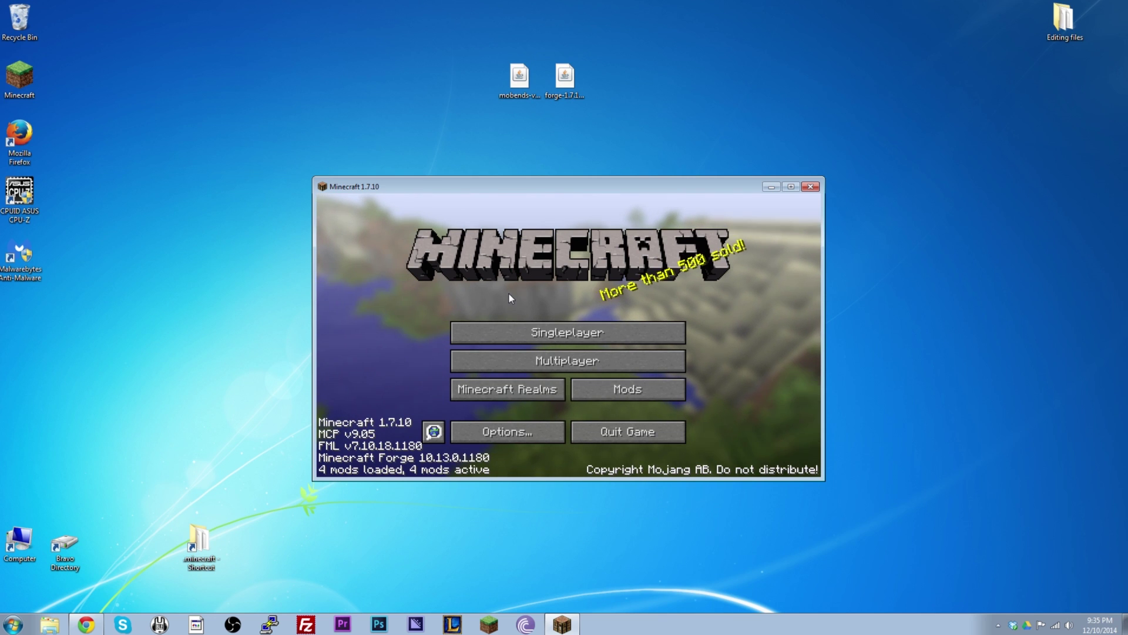
Check the Mod List for Mo' Bends, then set Music to OFF in Music & Sounds.
left_click(615, 397)
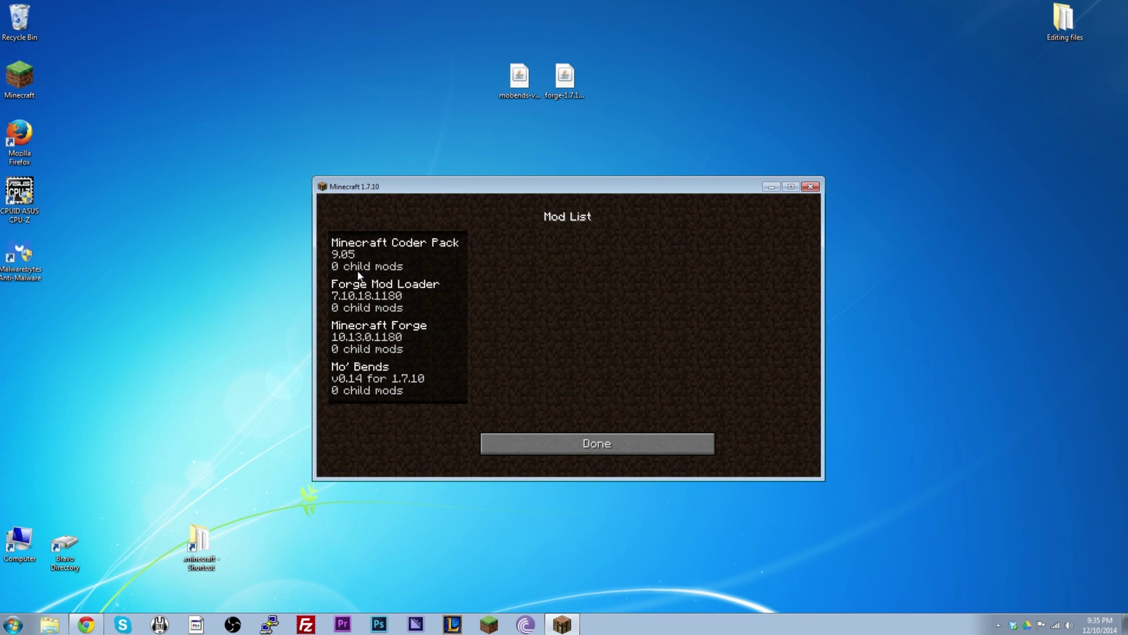
left_click(566, 437)
left_click(562, 438)
left_click(464, 332)
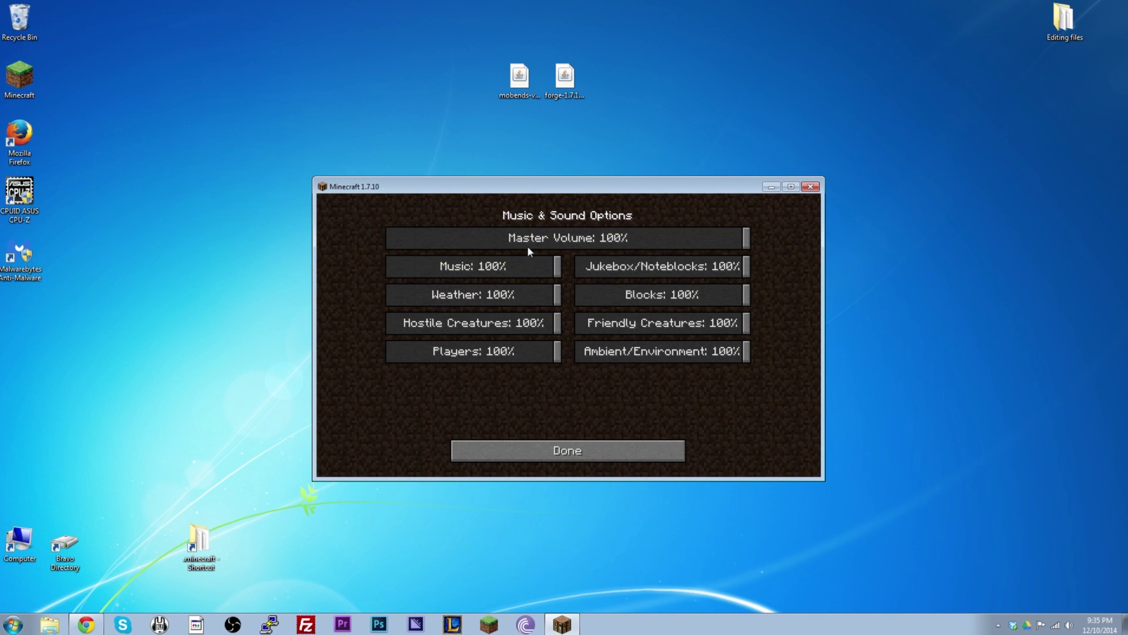
left_click_drag(494, 270, 390, 270)
left_click(573, 452)
left_click(581, 457)
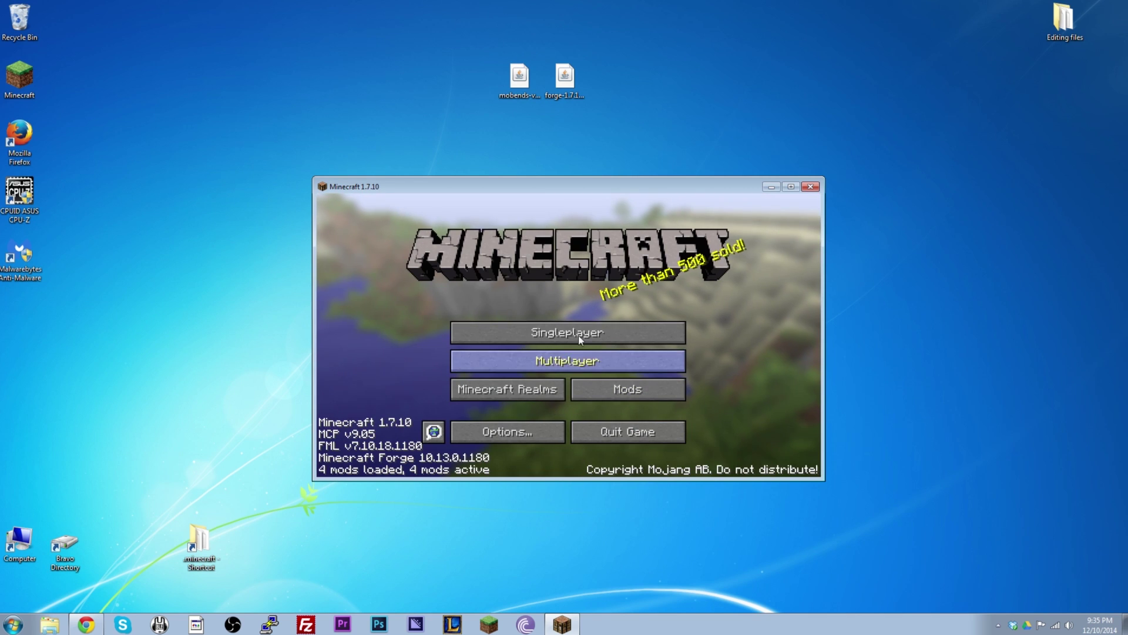
Recheck the mod list, then open the resource pack folder from Options > Resource Packs.
left_click(600, 389)
left_click(579, 439)
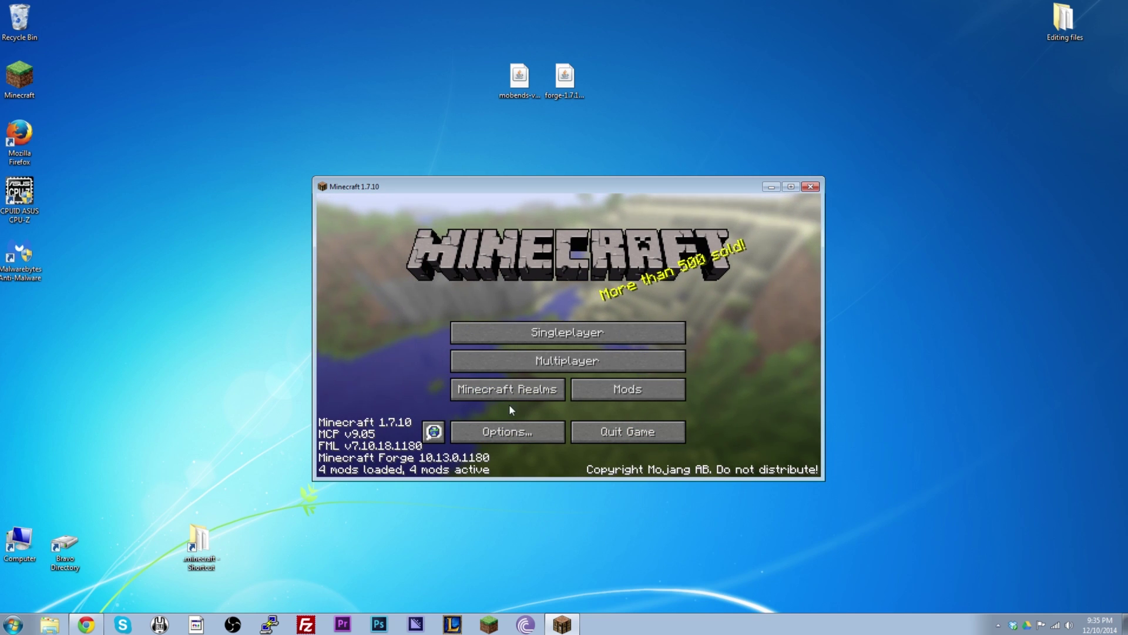
mouse_move(196, 543)
left_mouse_down()
mouse_move(203, 428)
mouse_move(181, 542)
left_mouse_up()
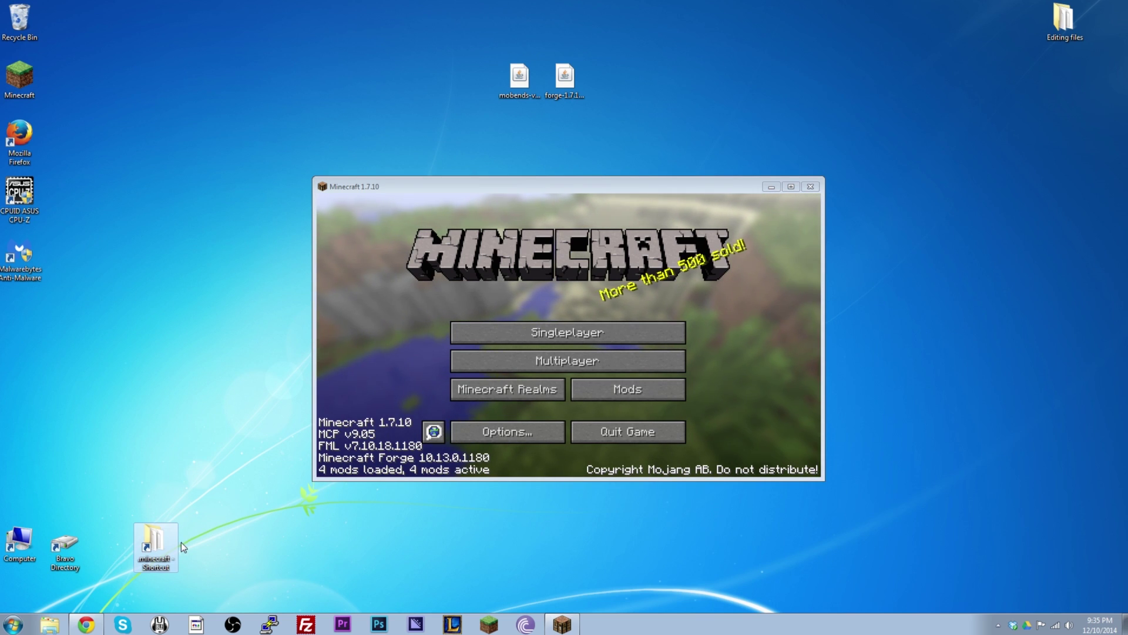
left_click(409, 368)
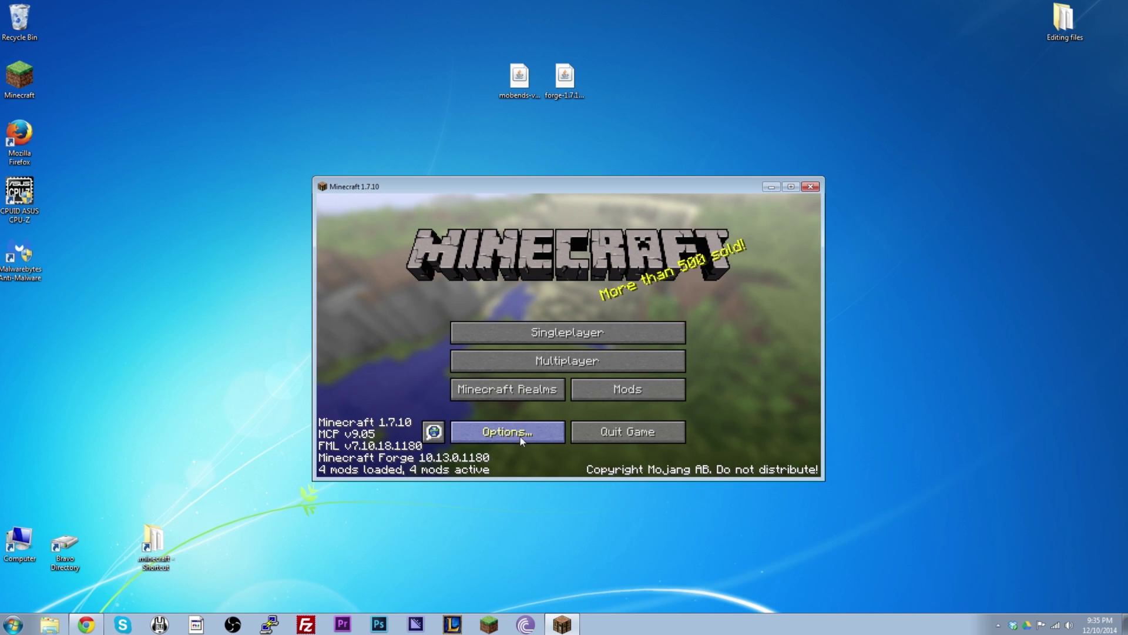
left_click(505, 433)
left_click(496, 421)
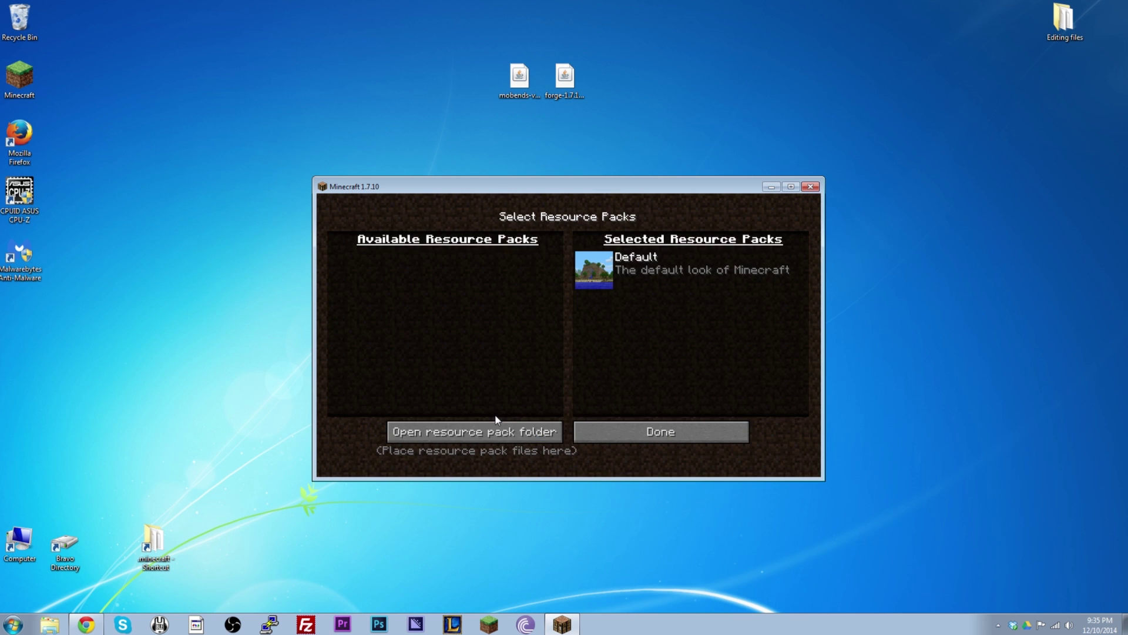
left_click(449, 432)
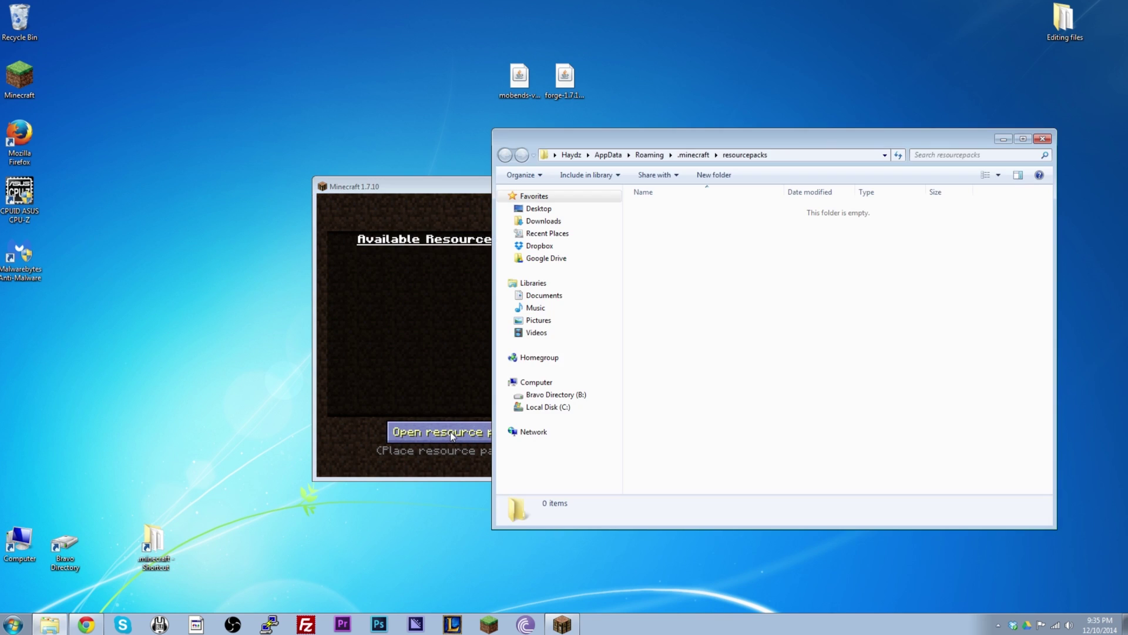
Go from resourcepacks up to .minecraft, open mods, and select the desktop mobends jar.
left_click_drag(456, 193, 226, 232)
left_click_drag(741, 139, 631, 121)
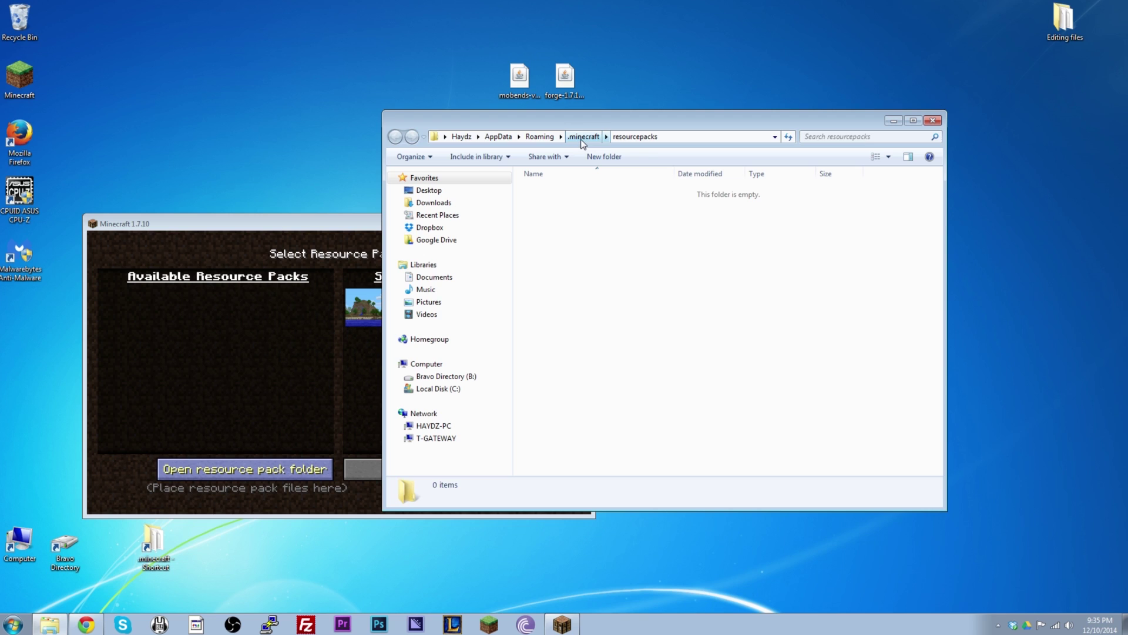
left_click(581, 141)
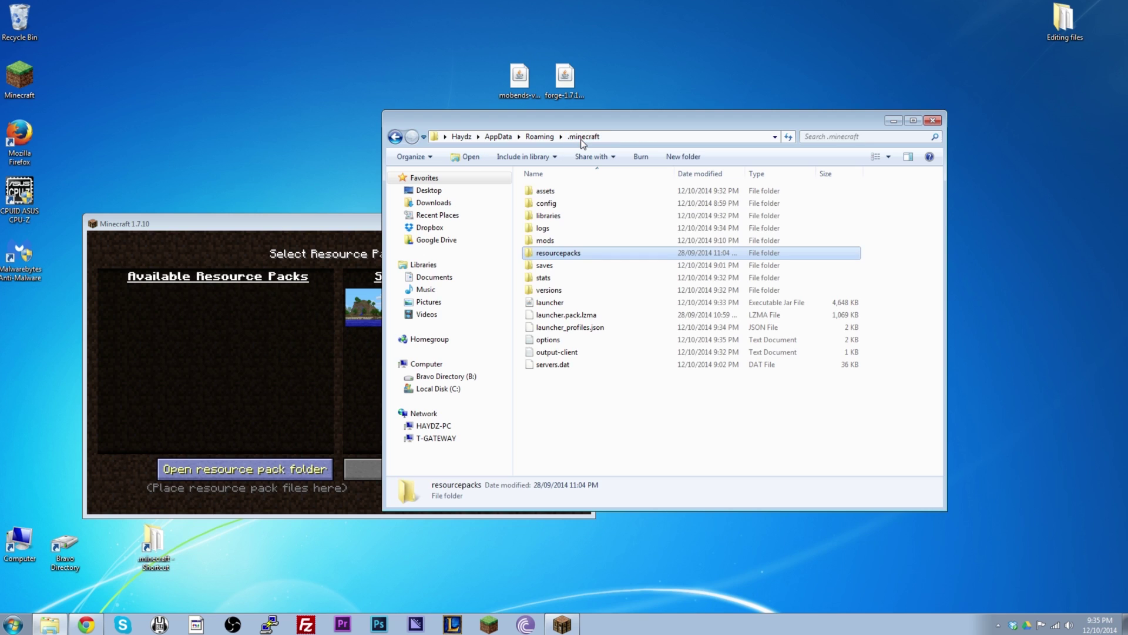
double_click(532, 241)
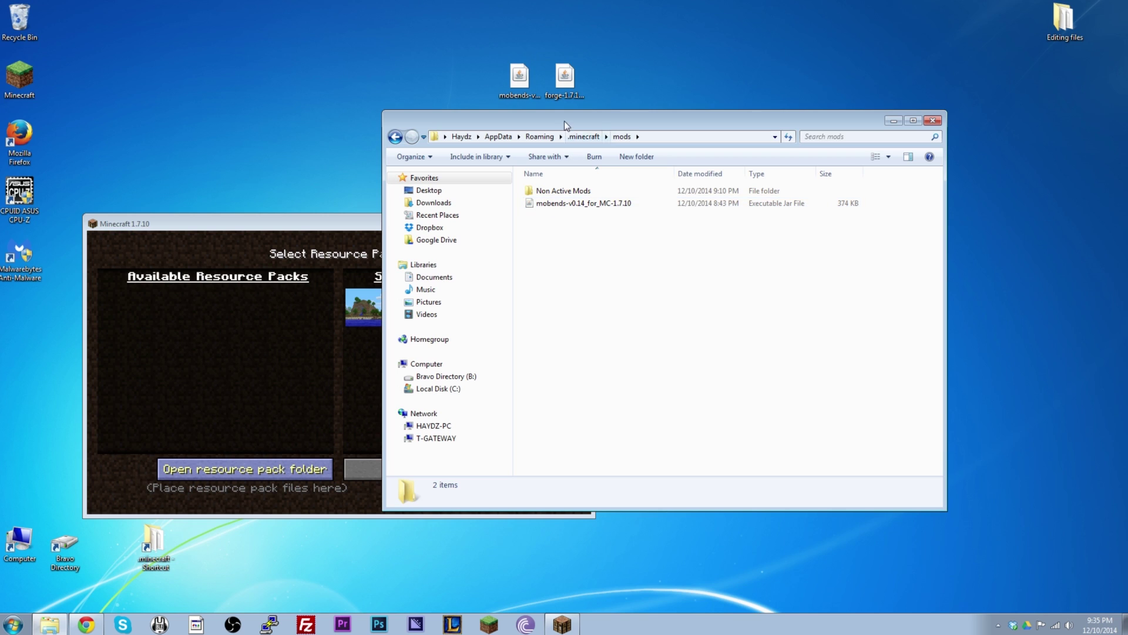
left_click_drag(564, 121, 646, 210)
left_click(495, 96)
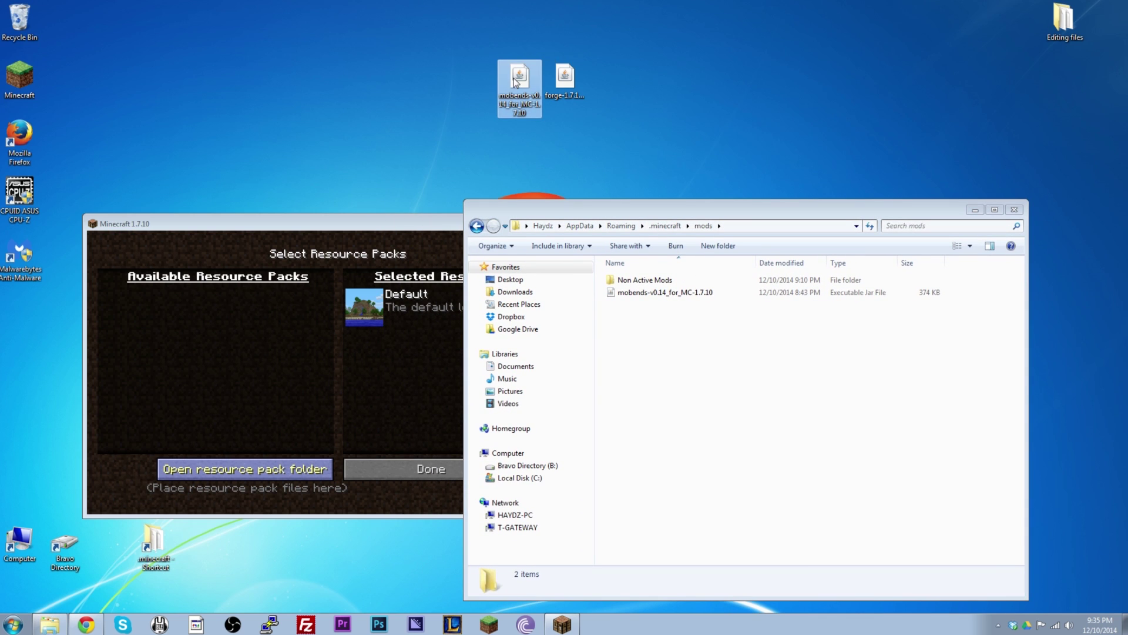
Try replacing the mods jar with the desktop copy, dismiss the access-denied prompt, and close Minecraft.
left_click_drag(688, 408, 688, 408)
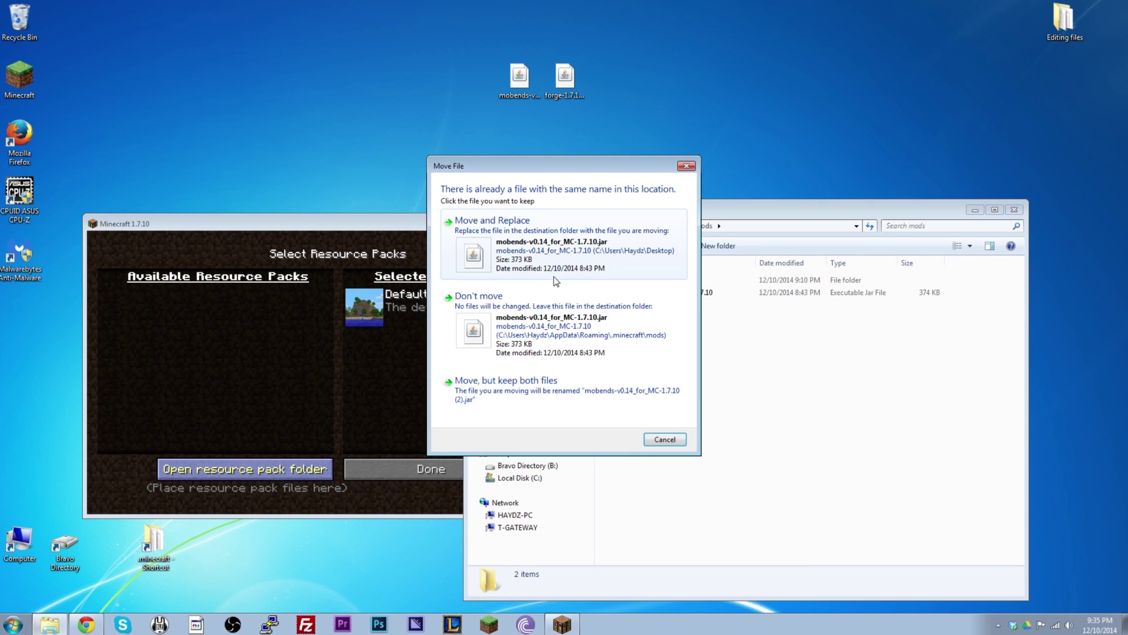
left_click(535, 248)
left_click(556, 364)
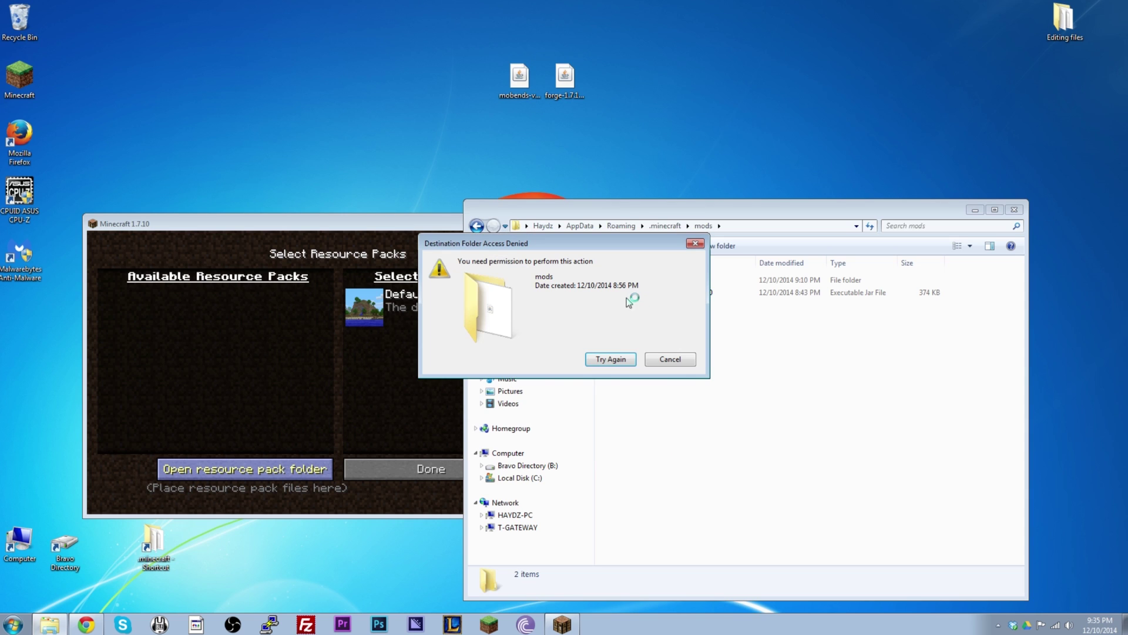
left_click(678, 358)
left_click(411, 224)
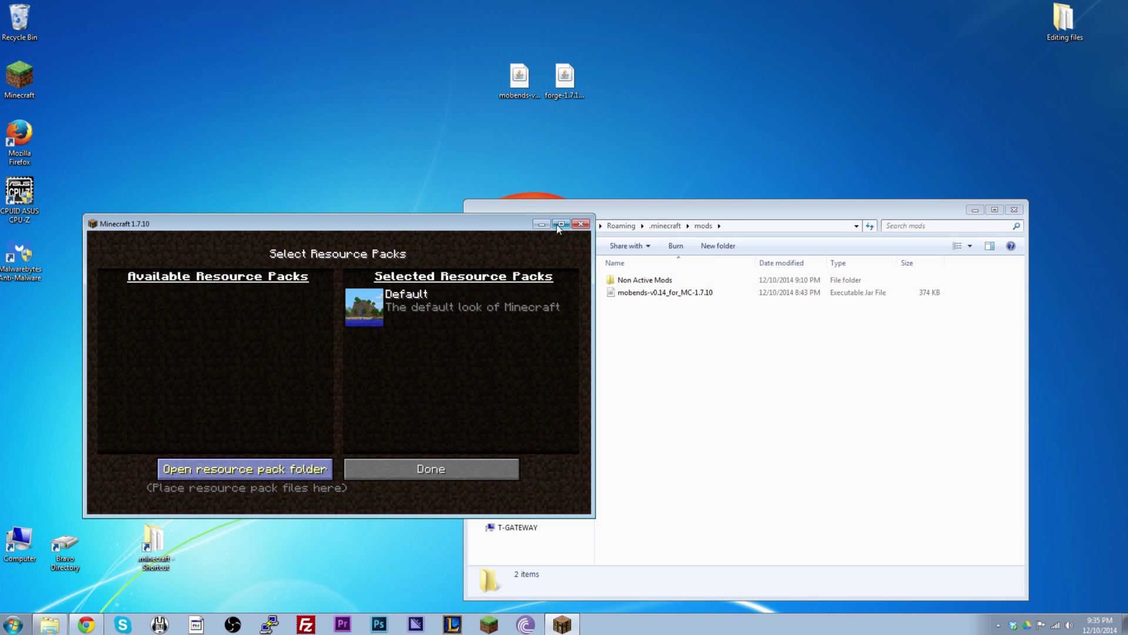
left_click(579, 225)
Delete the old mobends jar from mods, move the desktop jar in, and return to .minecraft.
right_click(630, 293)
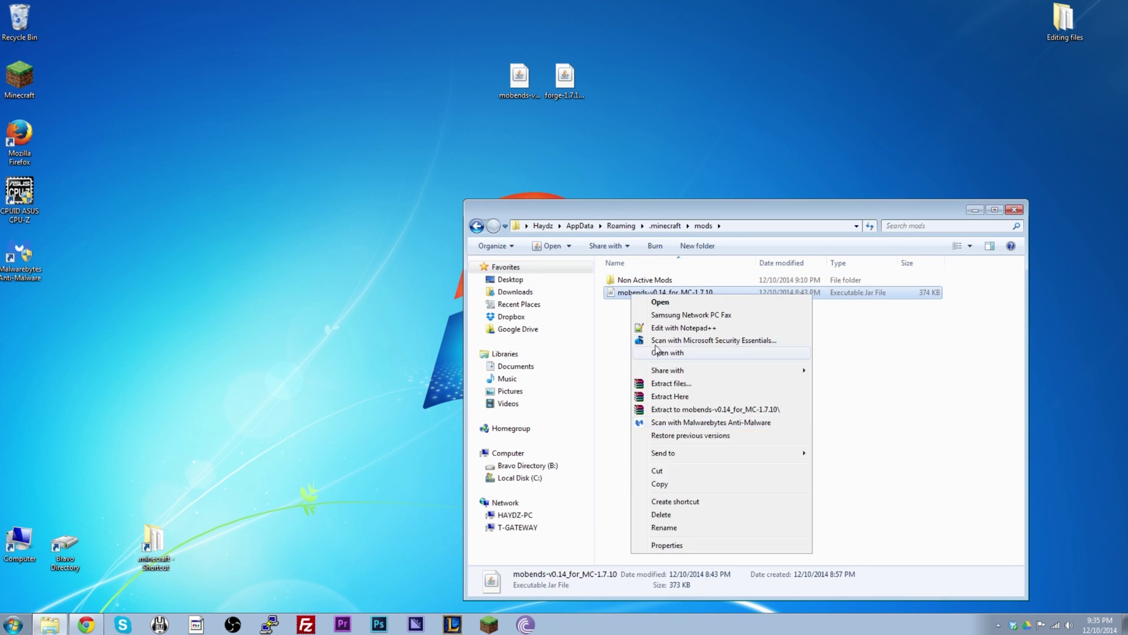
left_click(664, 517)
left_click(605, 358)
left_click_drag(519, 77, 647, 376)
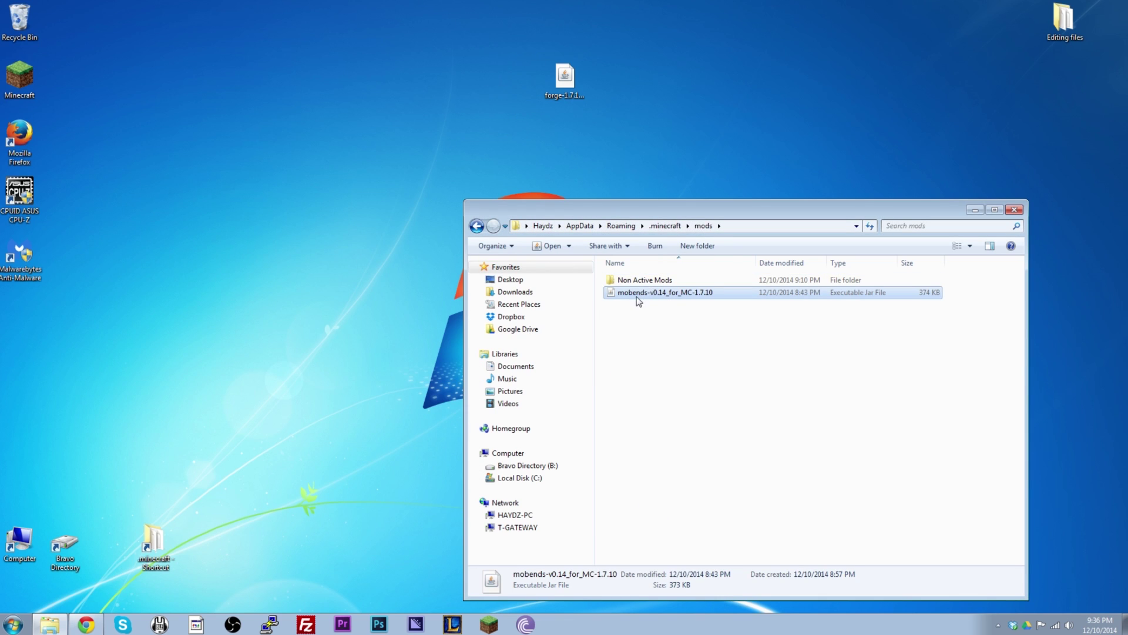
left_click(632, 355)
left_click(666, 227)
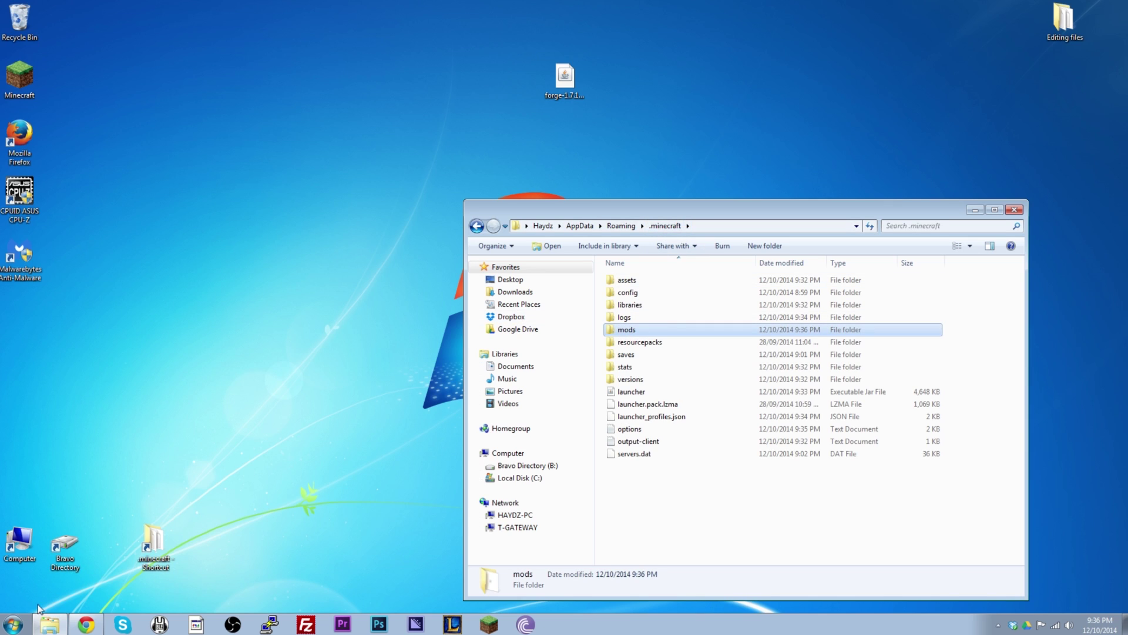
left_click(13, 625)
Search %appdata% from the Start menu and open the Roaming folder.
left_click(29, 595)
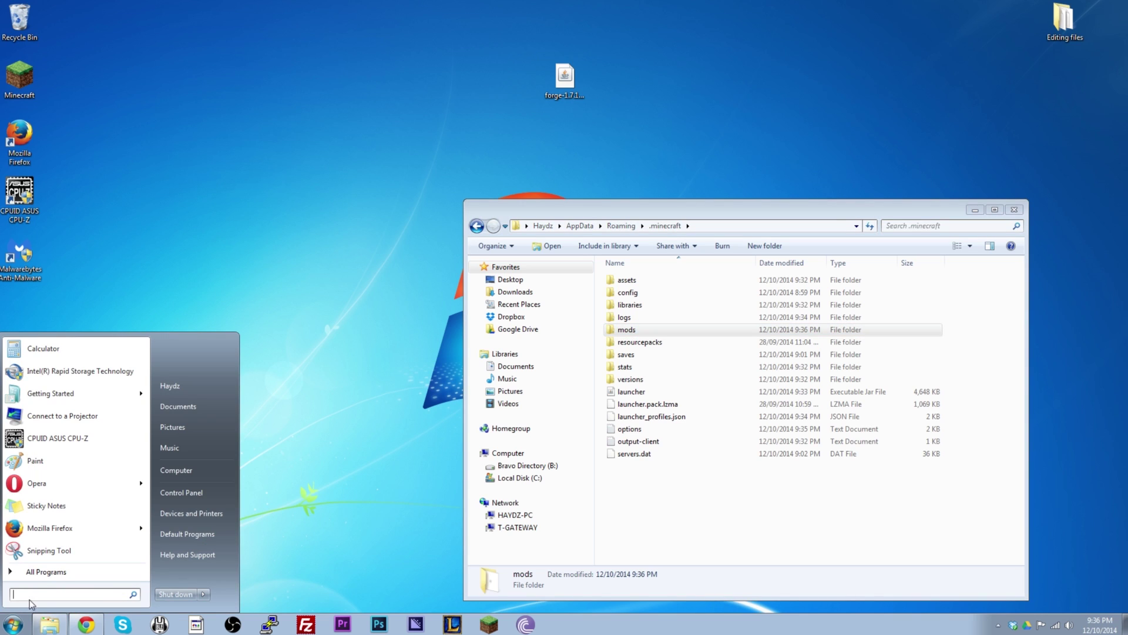
type("%")
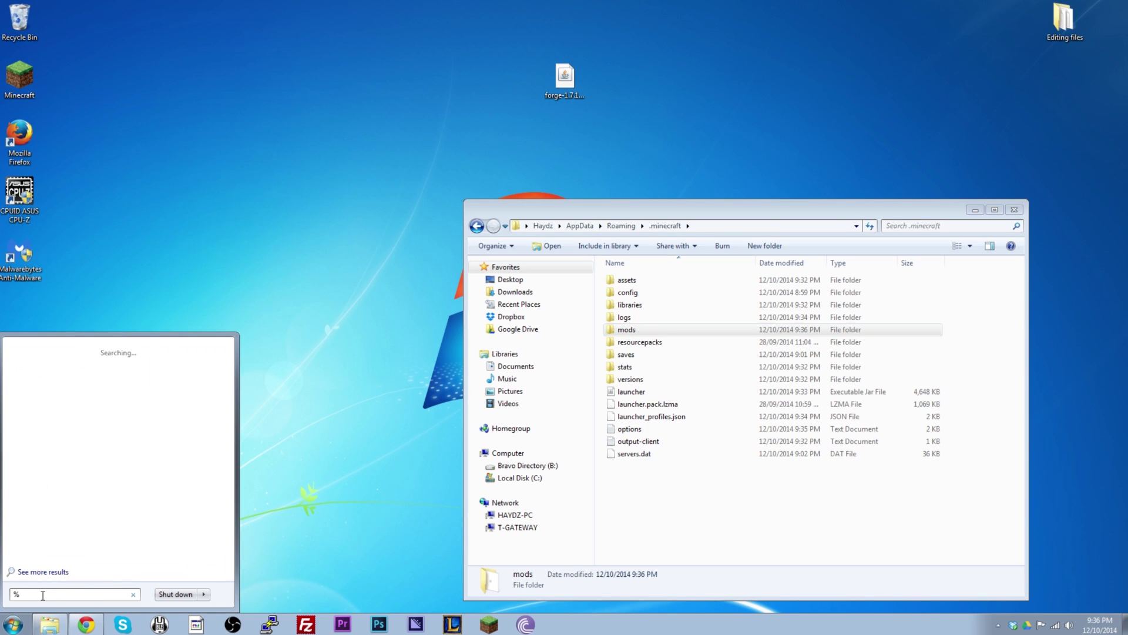
type("appdata%")
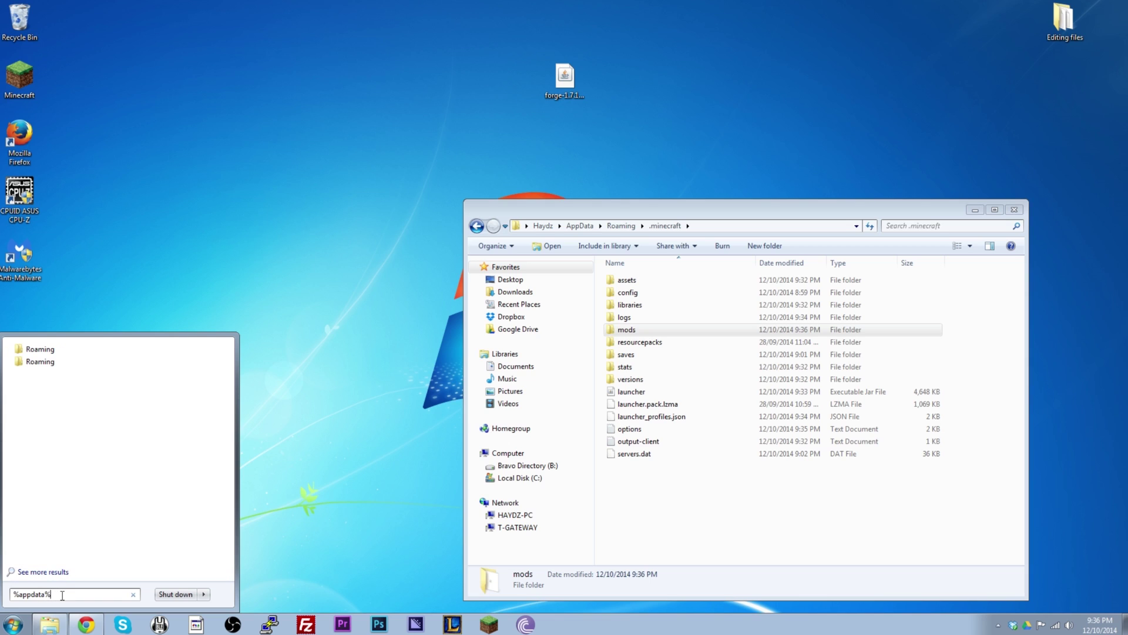
left_click_drag(63, 595, 9, 598)
left_click(60, 593)
left_click(44, 351)
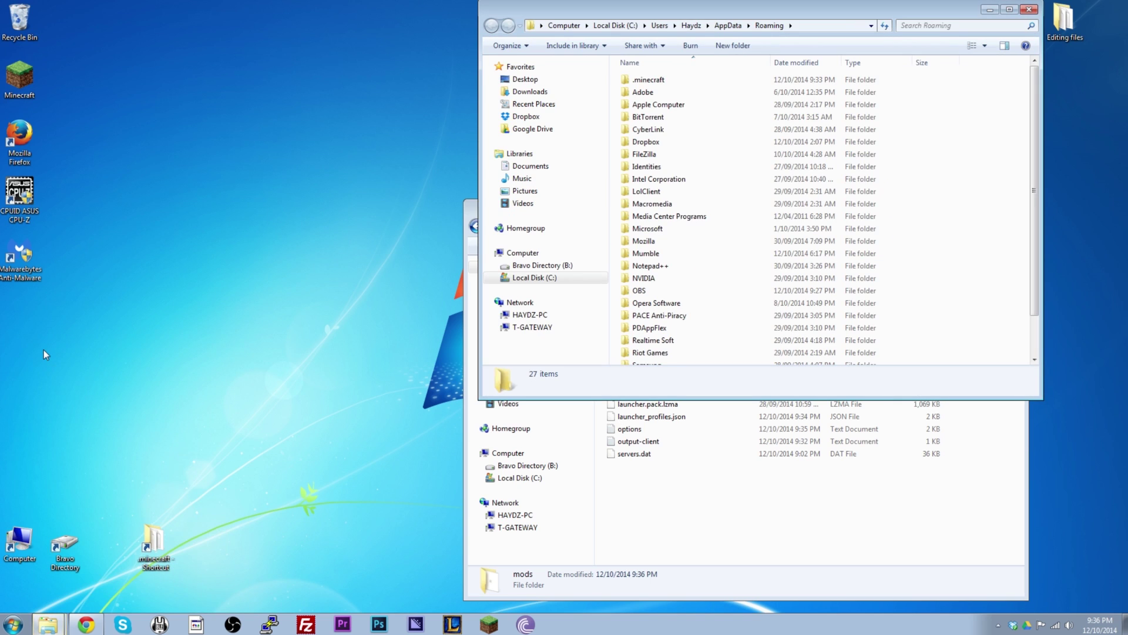
Open .minecraft from Roaming and arrange both Explorer windows side by side.
left_click_drag(785, 9, 472, 138)
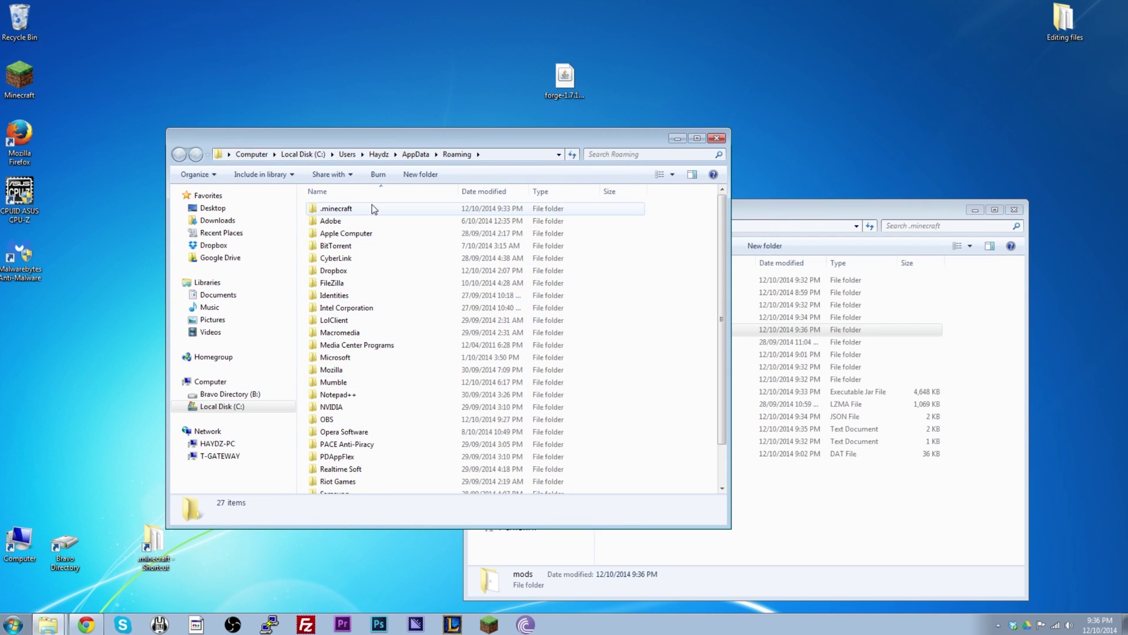
double_click(336, 211)
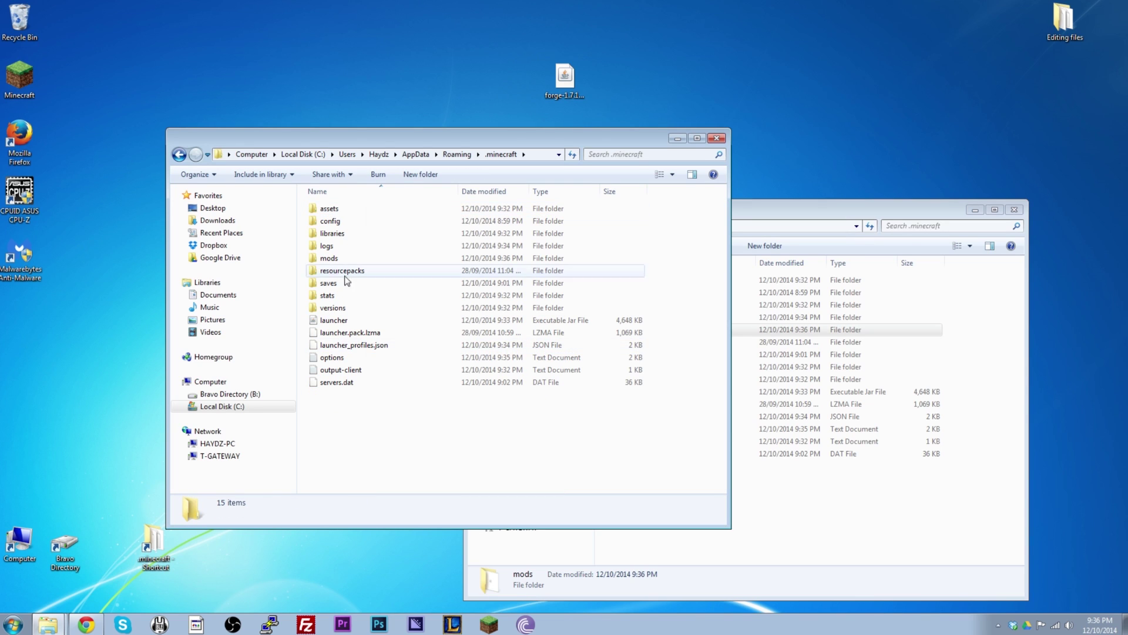
left_click_drag(589, 143, 517, 114)
left_click_drag(776, 210, 859, 134)
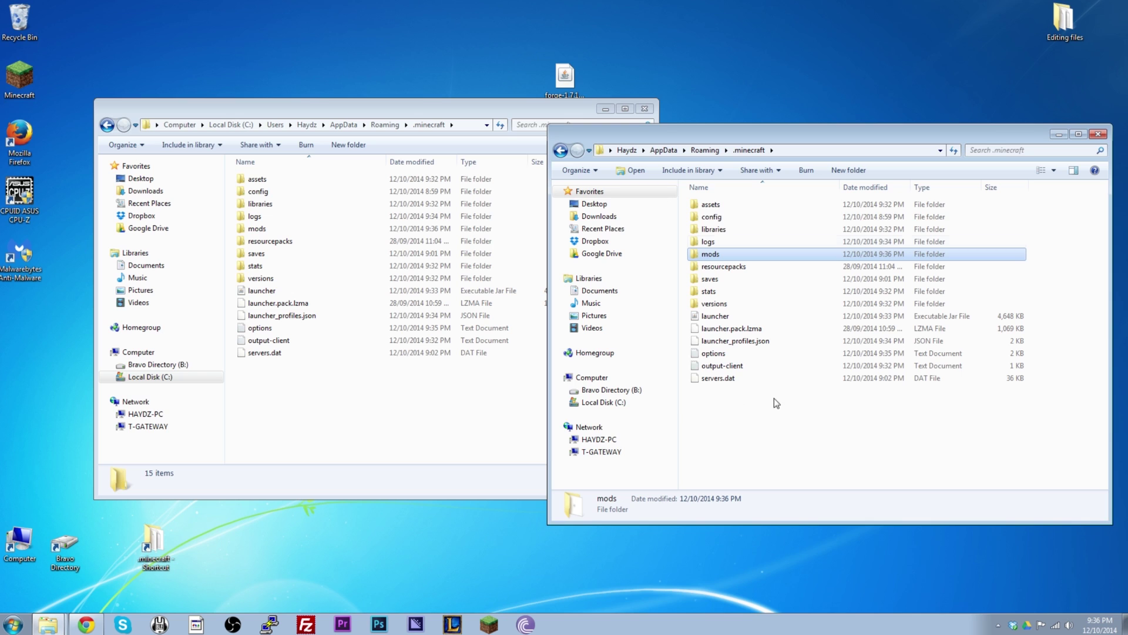
left_click_drag(787, 134, 778, 97)
Close the duplicate Explorer window and inspect the mods folder and its Non Active Mods subfolder.
left_click(524, 107)
left_click(645, 108)
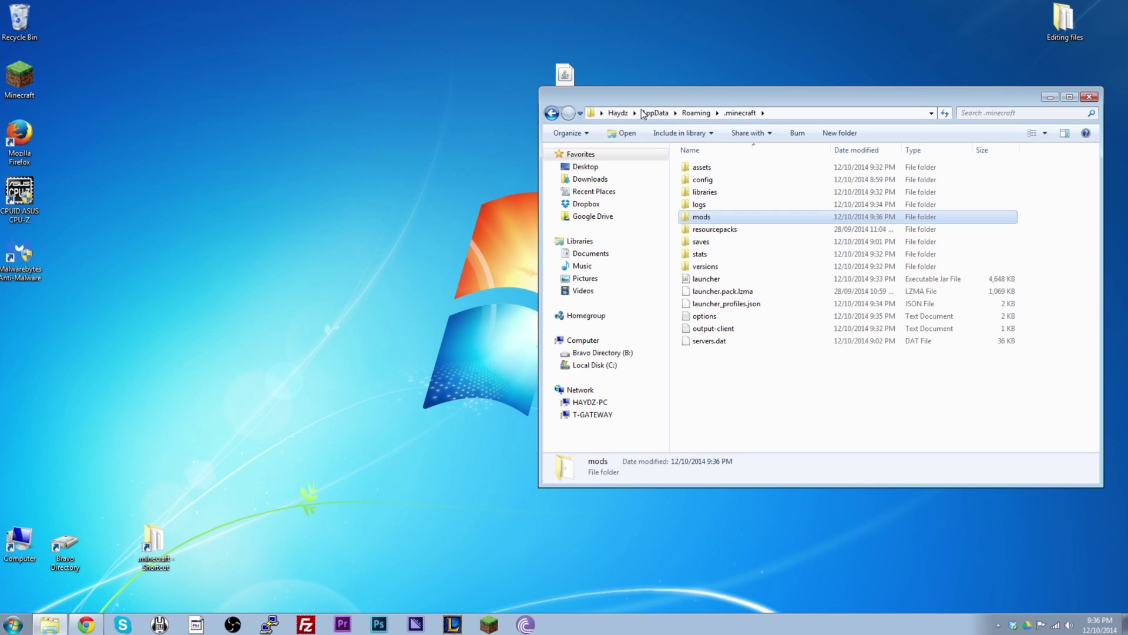
double_click(711, 218)
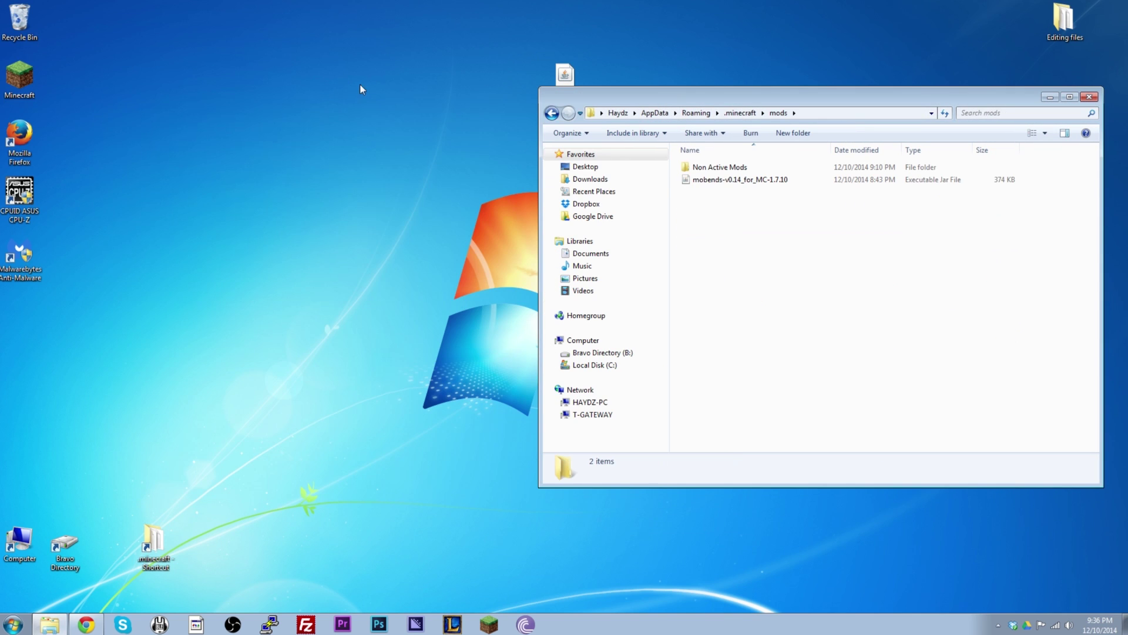
double_click(706, 169)
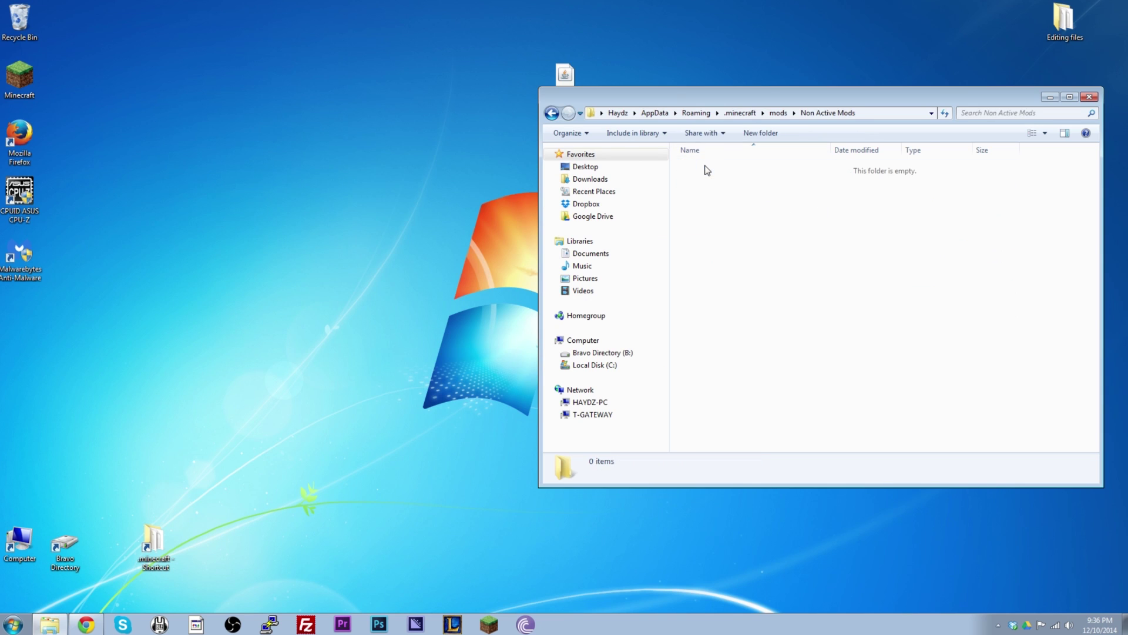
left_click(552, 115)
left_click_drag(734, 104, 605, 150)
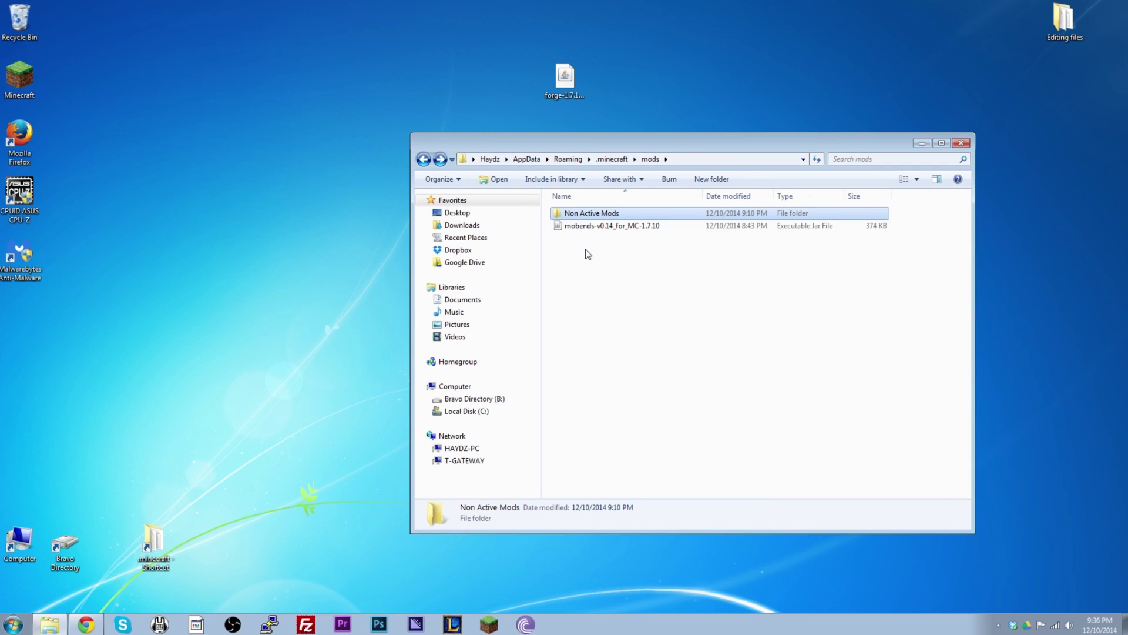
Delete the jar from mods and cut the mobends jar out of Non Active Mods.
left_click(570, 231)
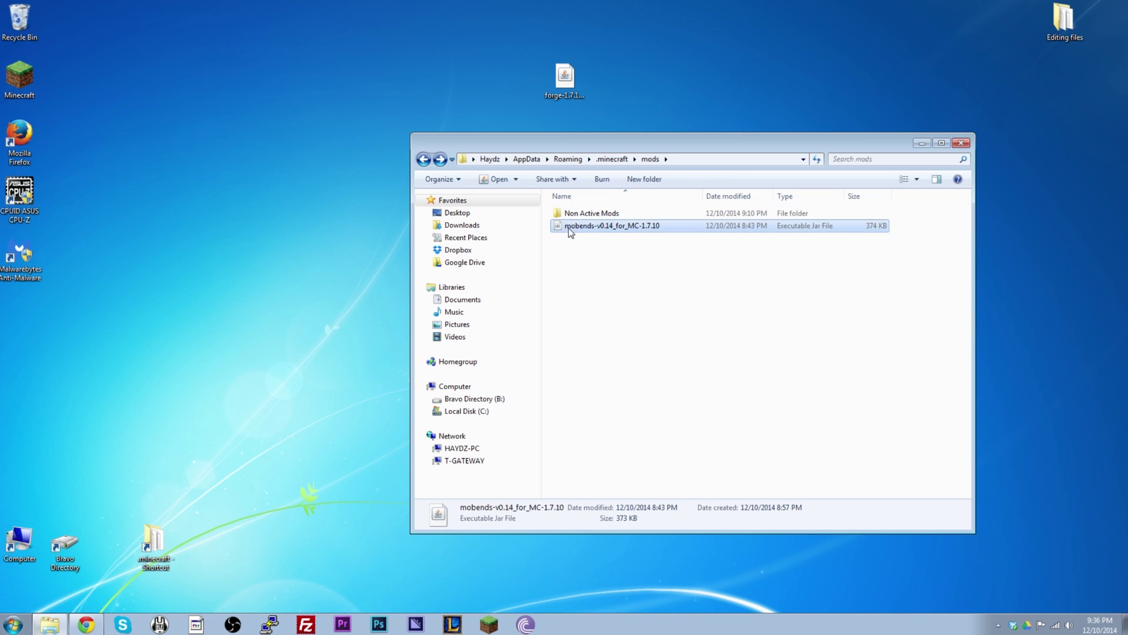
key("Delete")
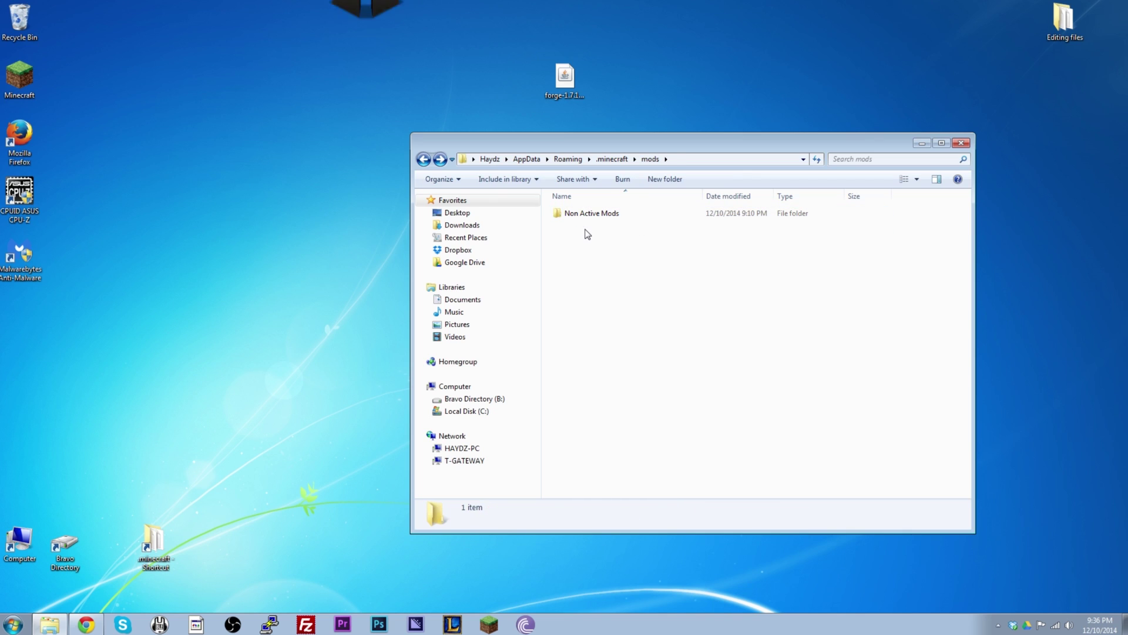
left_click(566, 217)
double_click(566, 216)
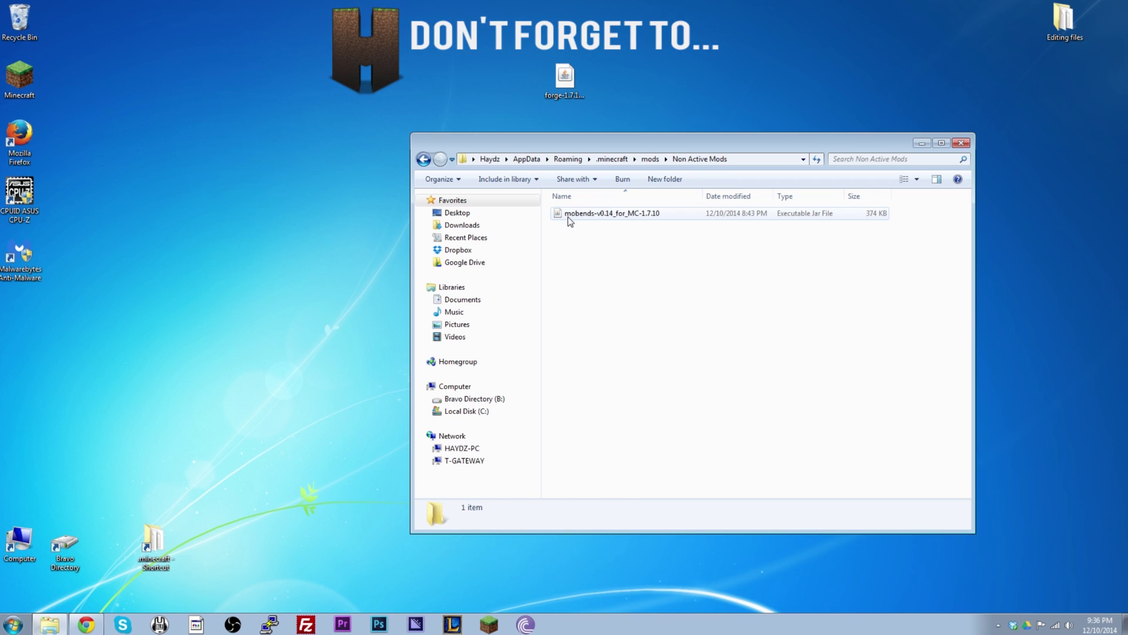
right_click(569, 214)
left_click(608, 390)
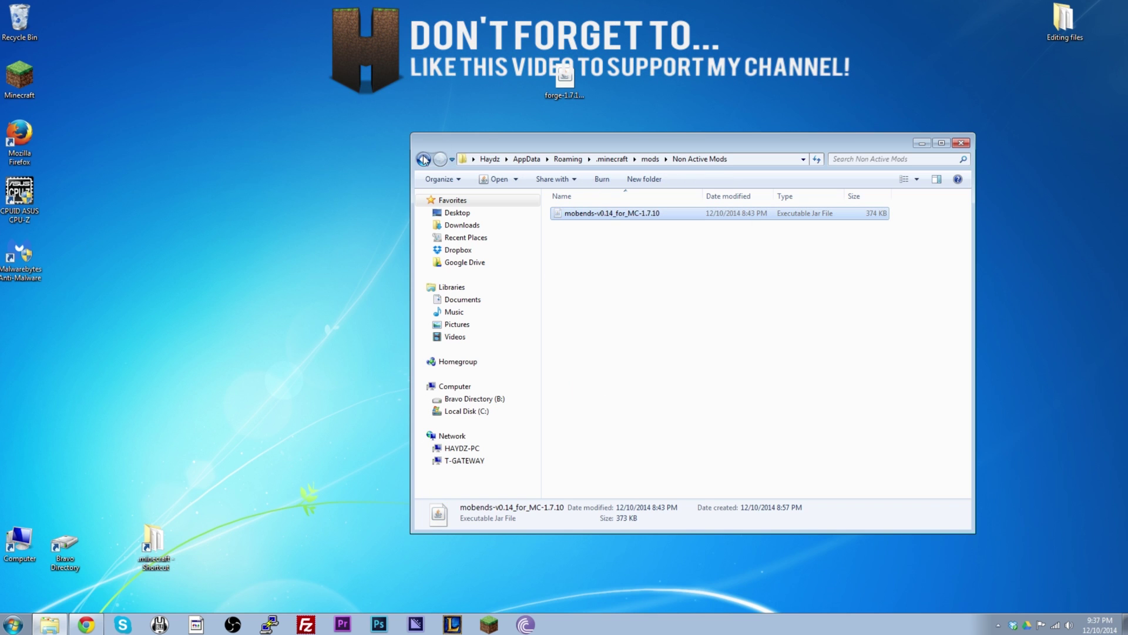
Paste the mobends jar directly into mods, then go up to .minecraft and reopen mods.
key("BackSpace")
right_click(574, 268)
left_click(607, 355)
left_click(660, 311)
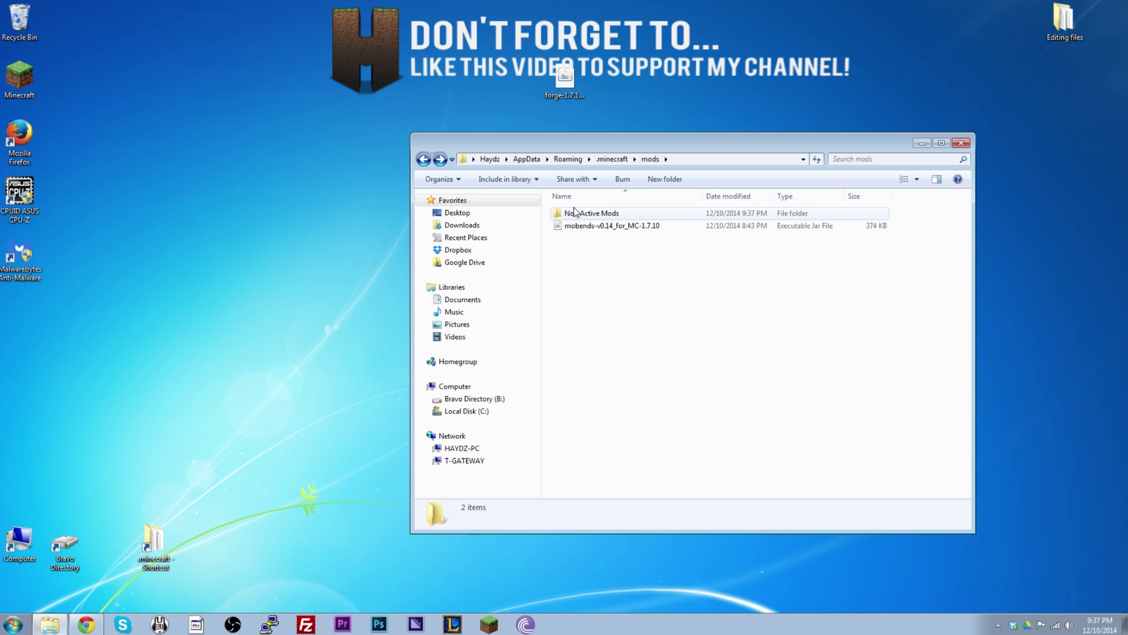
left_click(624, 162)
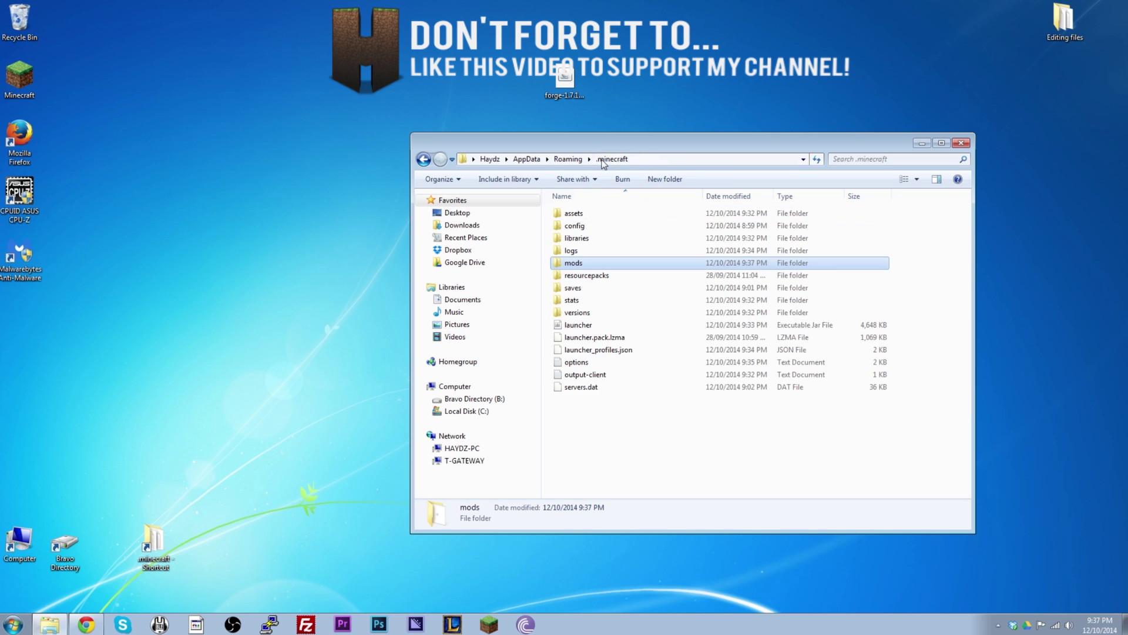
double_click(596, 262)
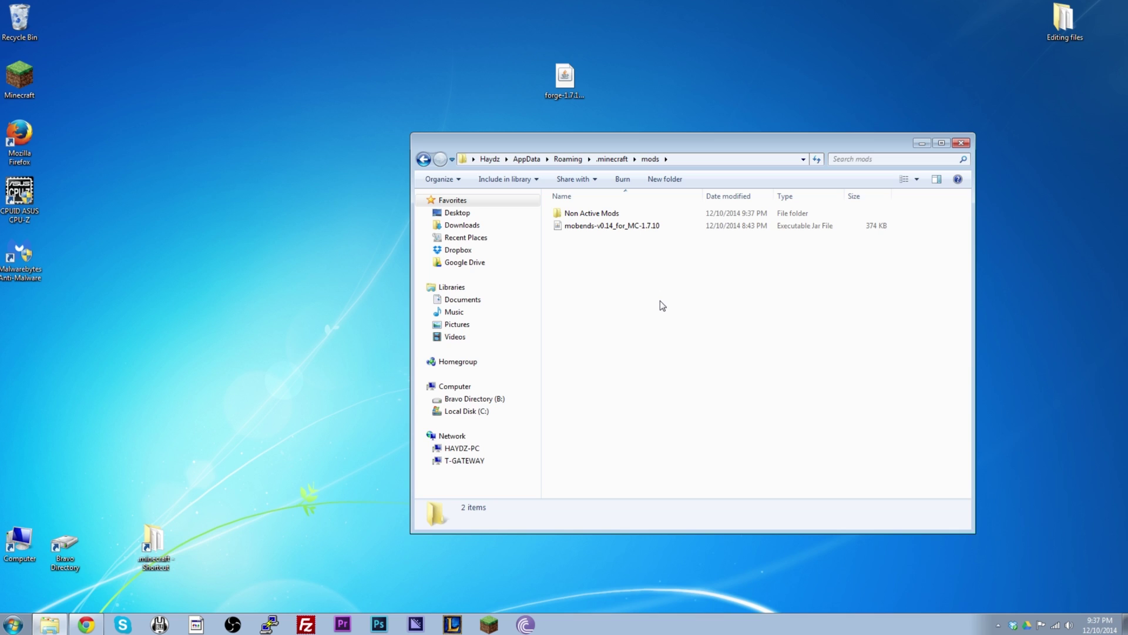
Minimize the Explorer window showing Non Active Mods and the 374 KB mobends jar.
left_click(921, 143)
Re-save the Forge profile unchanged and play Minecraft 1.7.10 to the title screen with 4 mods loaded.
left_click(488, 626)
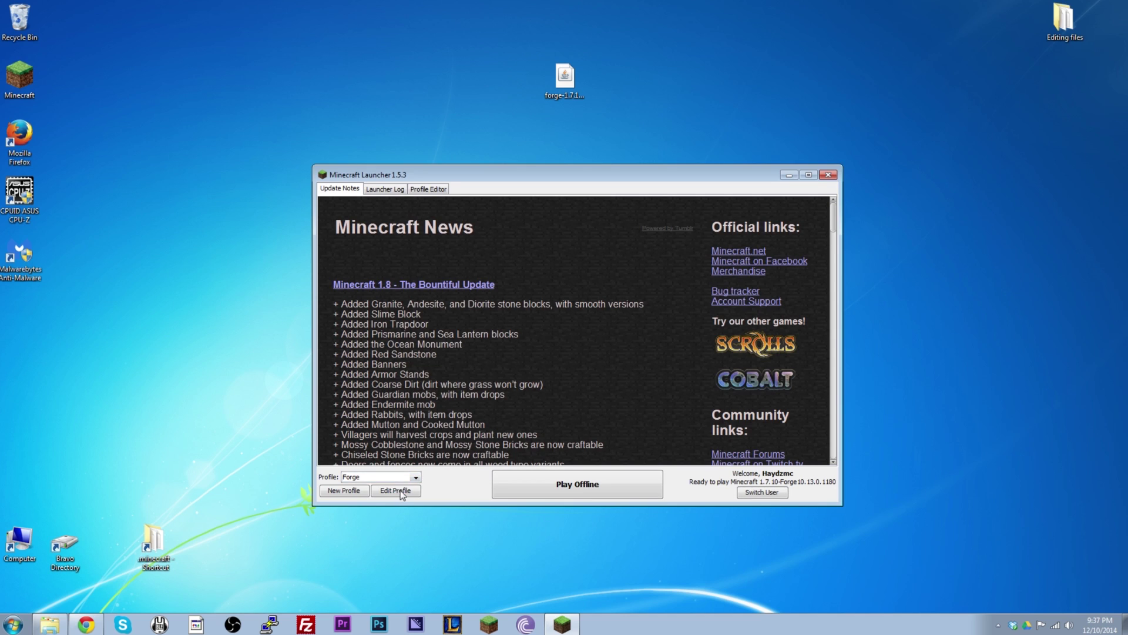
left_click(396, 492)
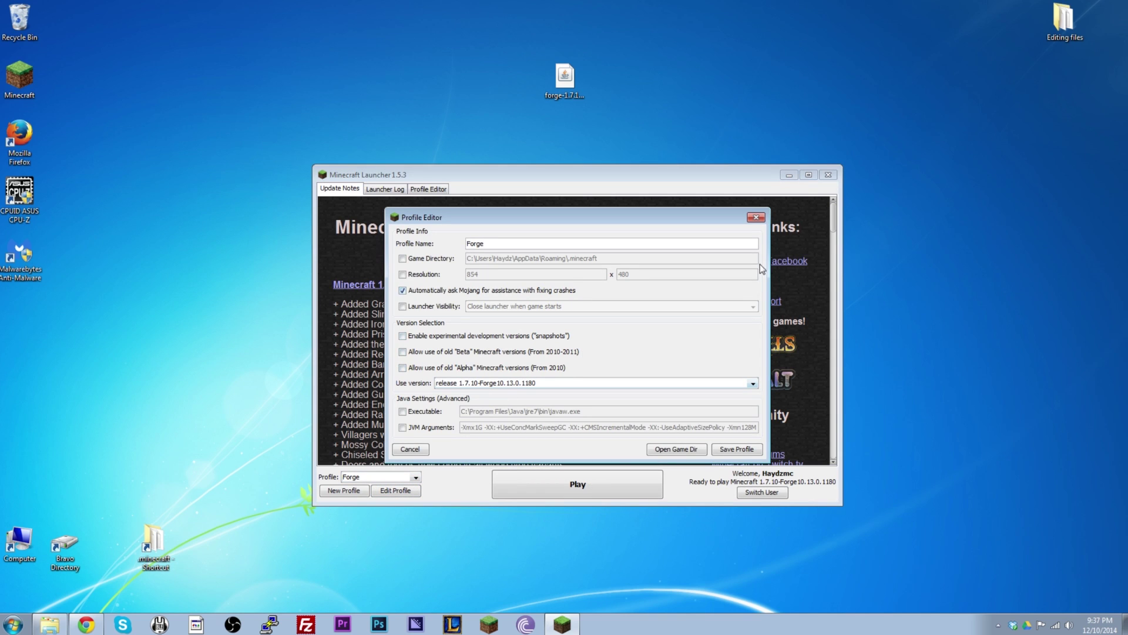
left_click(736, 449)
left_click(567, 489)
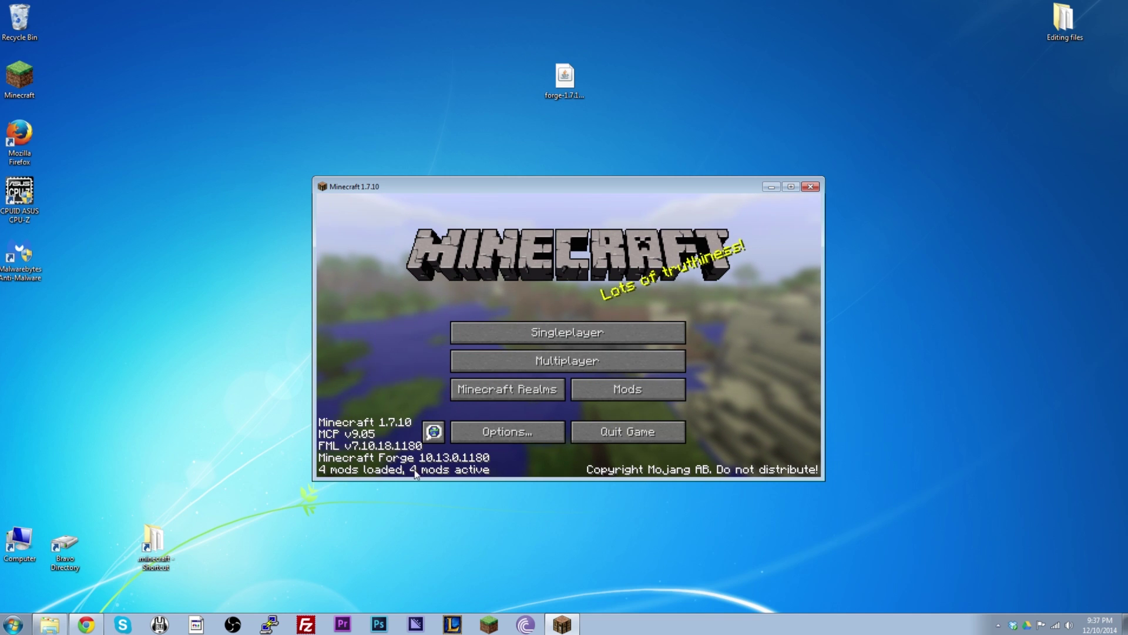
left_click(624, 390)
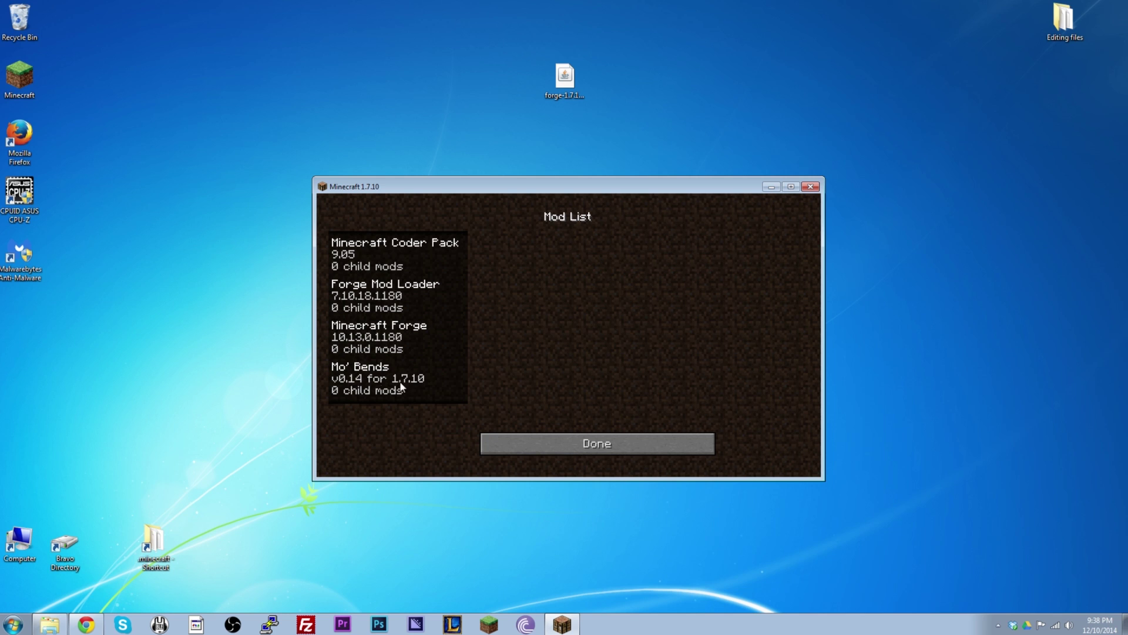
left_click(606, 445)
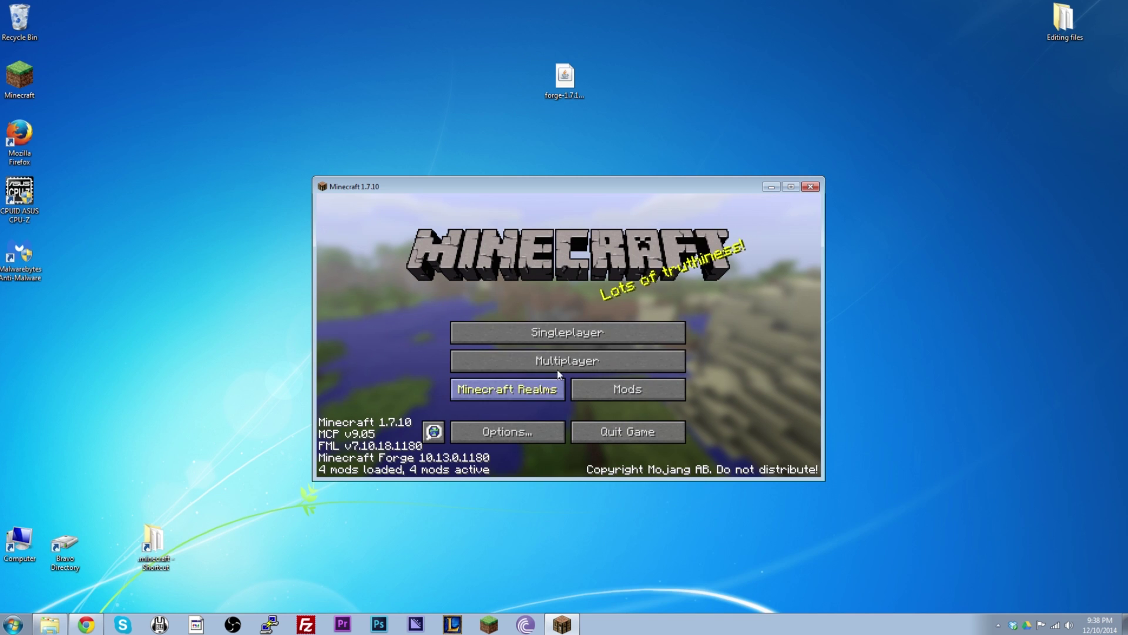